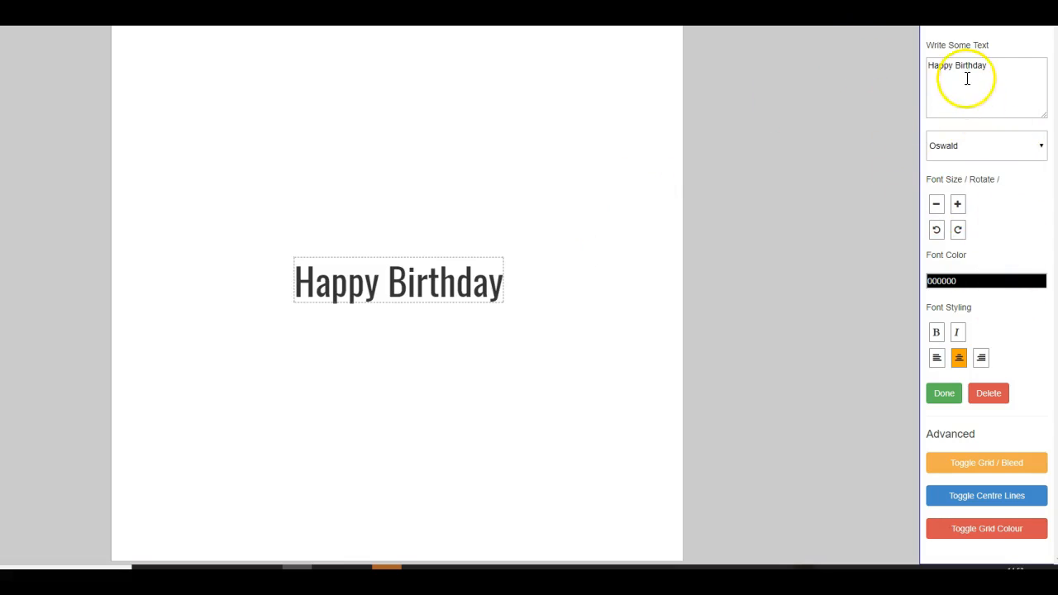
# Step: Finish editing the "Happy Birthday" text, add a new text field and place it above that text in the card's upper part
pyautogui.click(944, 394)
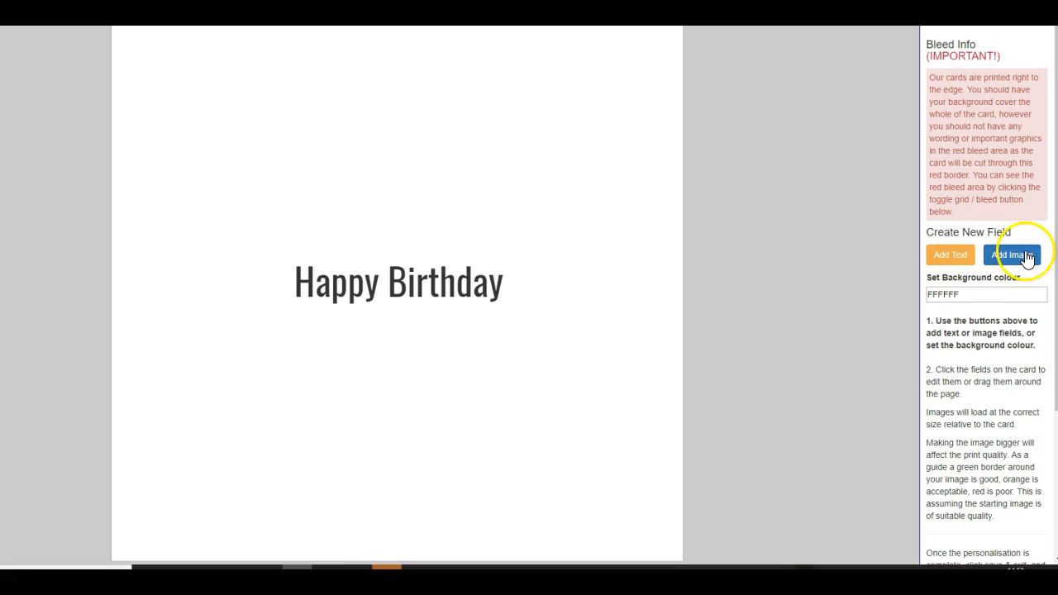
pyautogui.click(950, 254)
pyautogui.moveTo(229, 47); pyautogui.dragTo(278, 137)
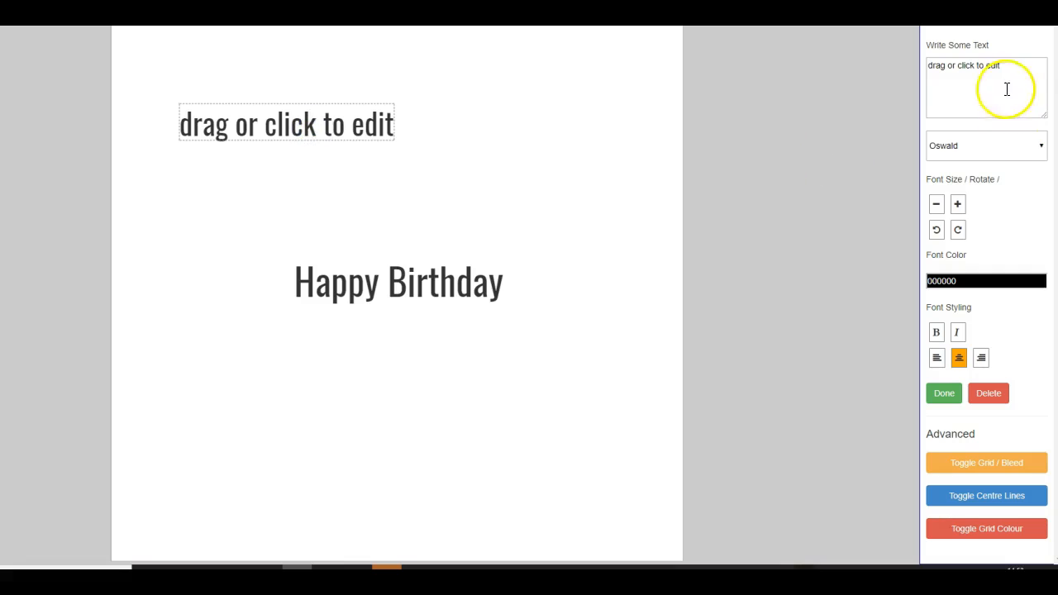
# Step: Set the upper text field's font to Indie Flower and its font colour to blue 2457FF
pyautogui.click(1042, 149)
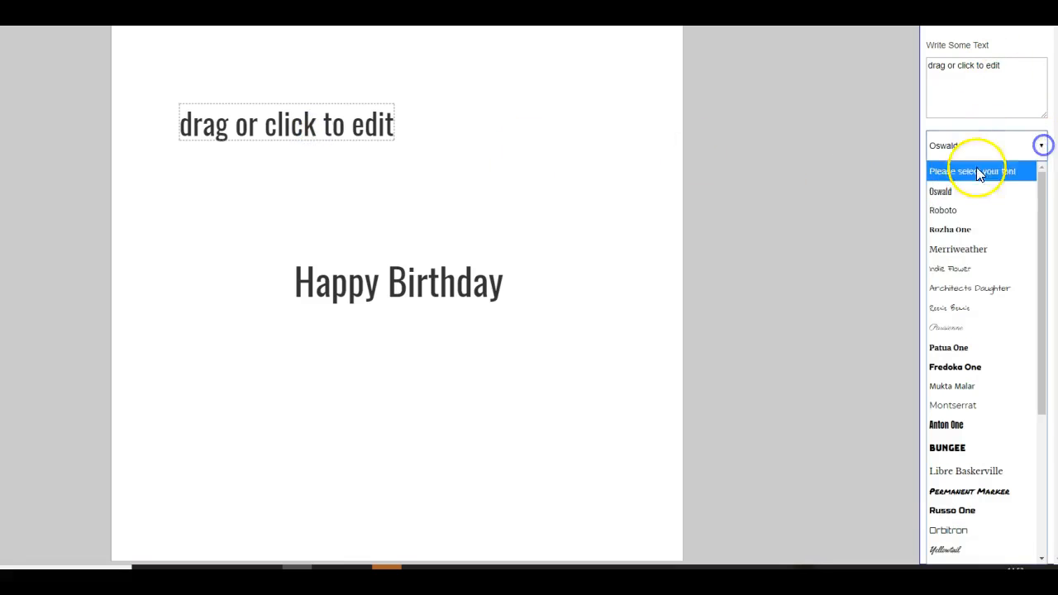
pyautogui.click(957, 272)
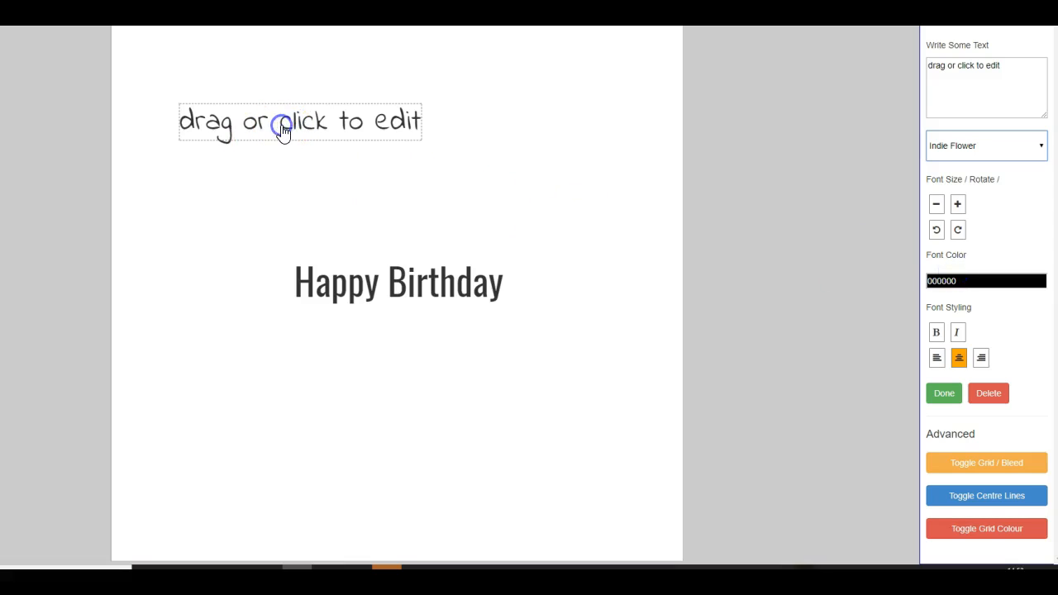
pyautogui.click(972, 282)
pyautogui.click(980, 306)
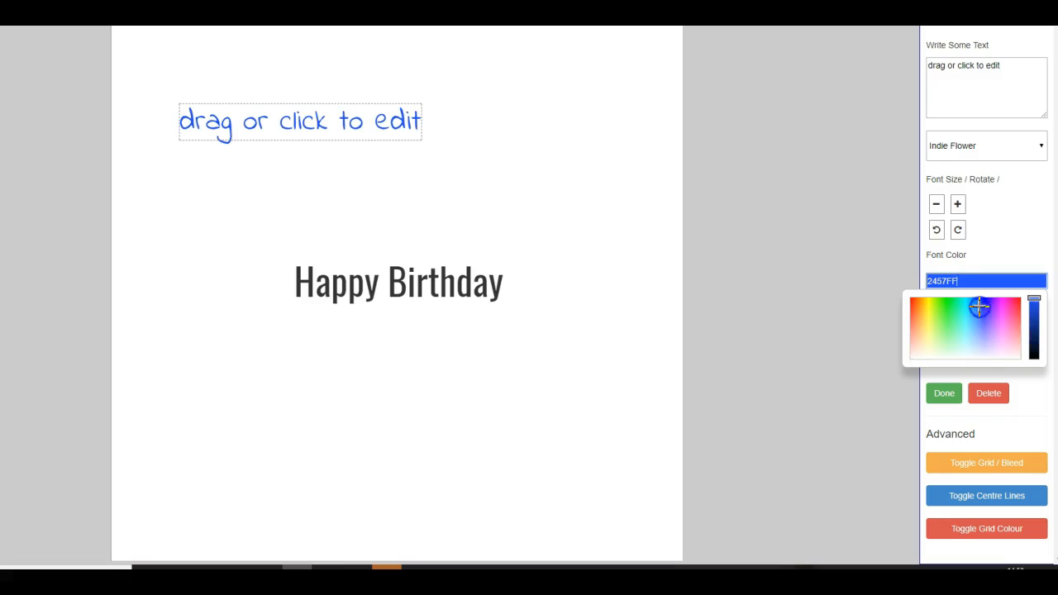
pyautogui.click(362, 124)
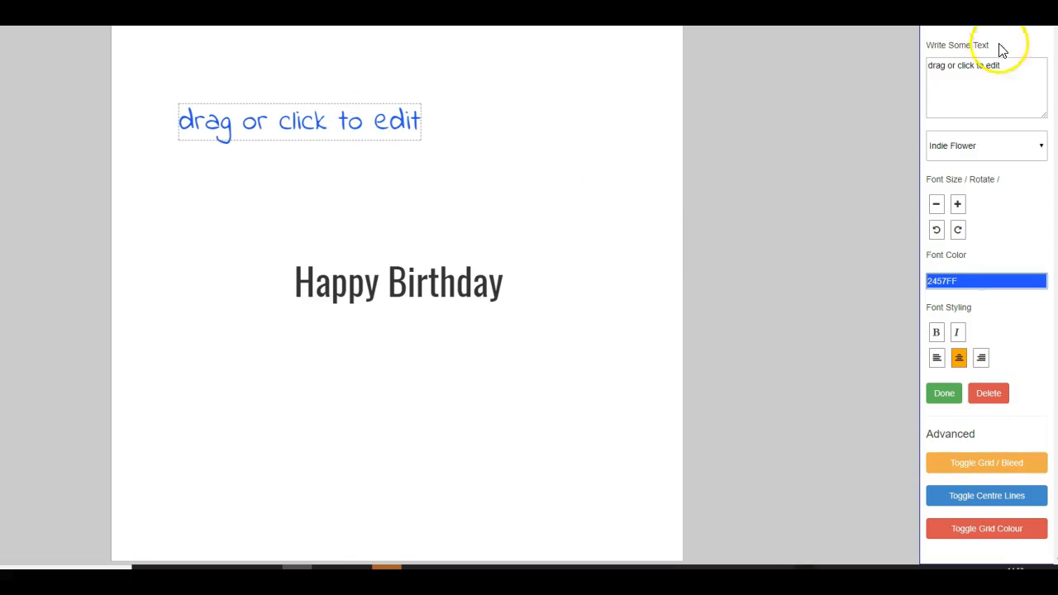
# Step: Replace the upper field's placeholder text with the greeting "To Grandad Grumpy," followed by line breaks
pyautogui.moveTo(1001, 66); pyautogui.dragTo(941, 68)
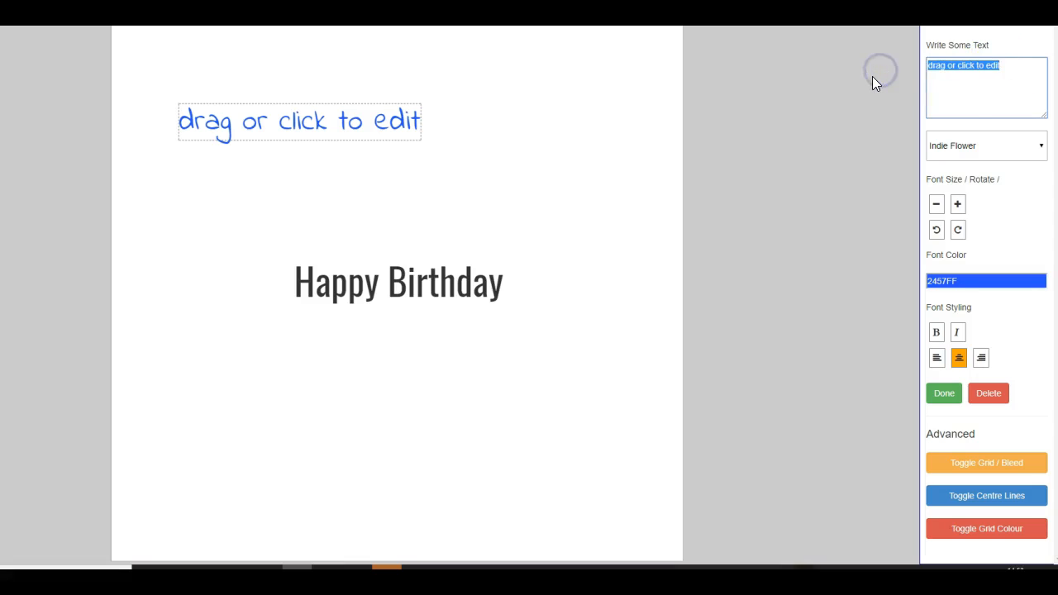
pyautogui.write('To Grande')
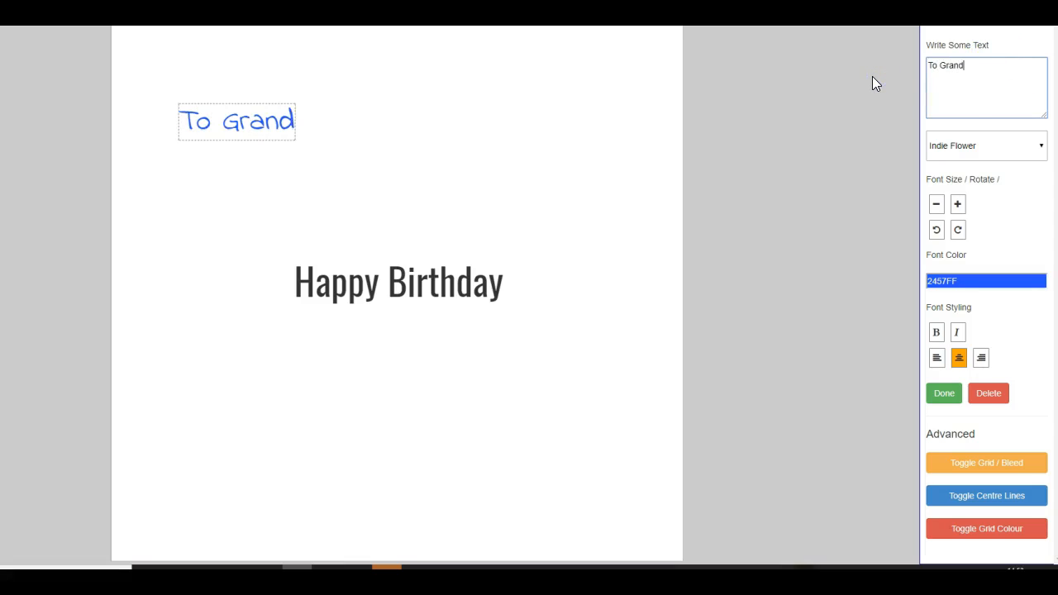
pyautogui.press('BackSpace')
pyautogui.write('a')
pyautogui.write('d Grump')
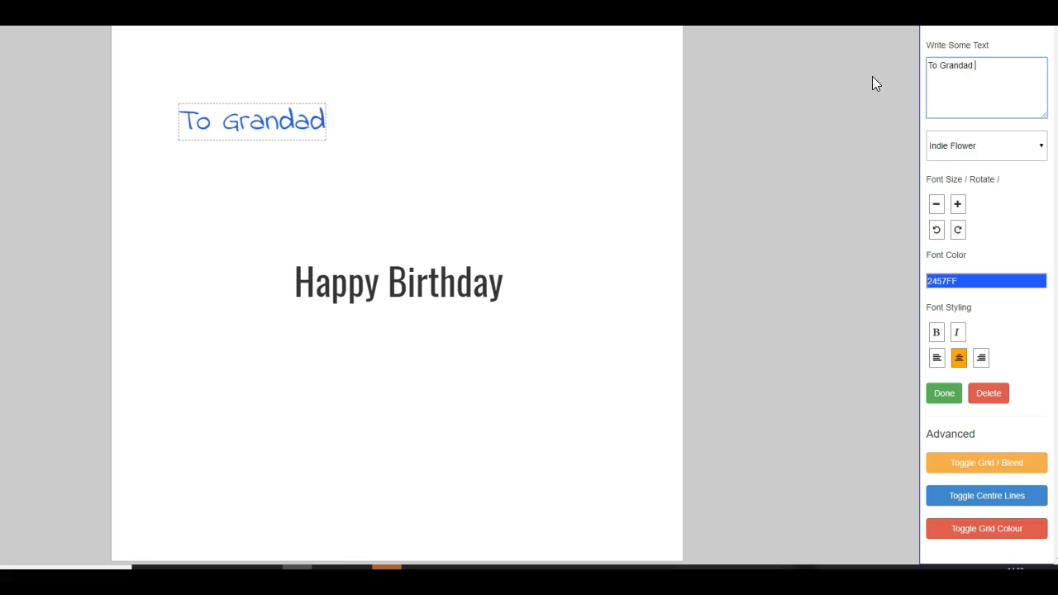
pyautogui.write('y')
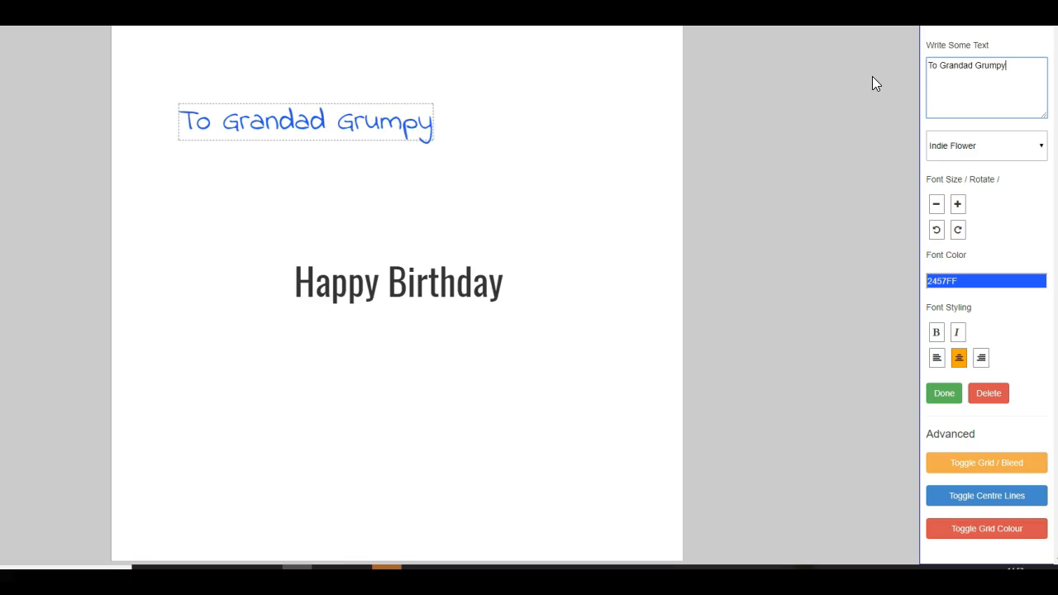
pyautogui.press('Return')
pyautogui.press('Return')
pyautogui.press('Return')
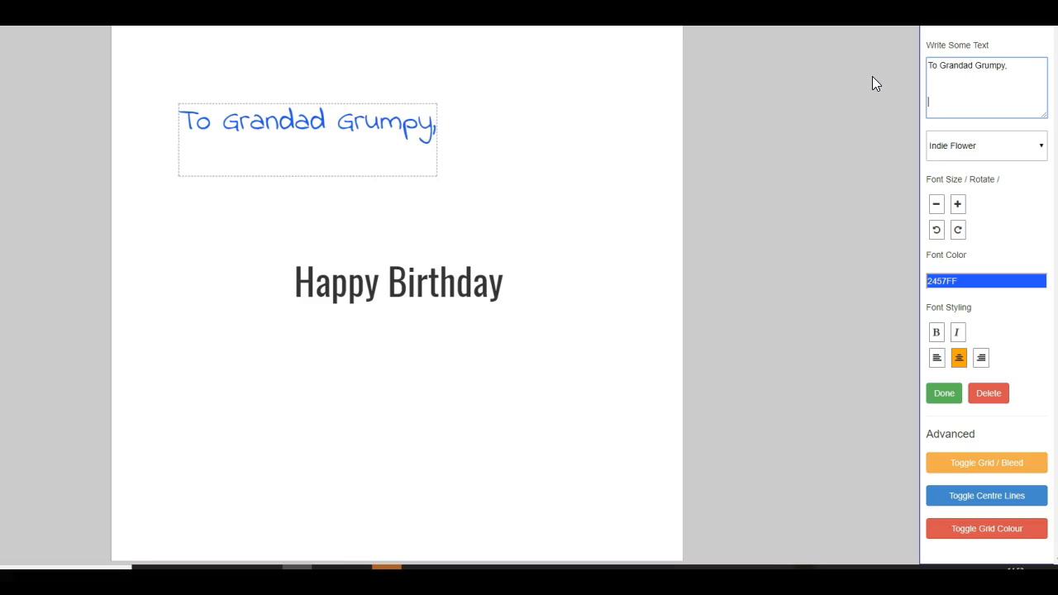
# Step: Add "Hope you have a lovely day" below the greeting, leaving a single blank line between the two lines
pyautogui.write('Hope ')
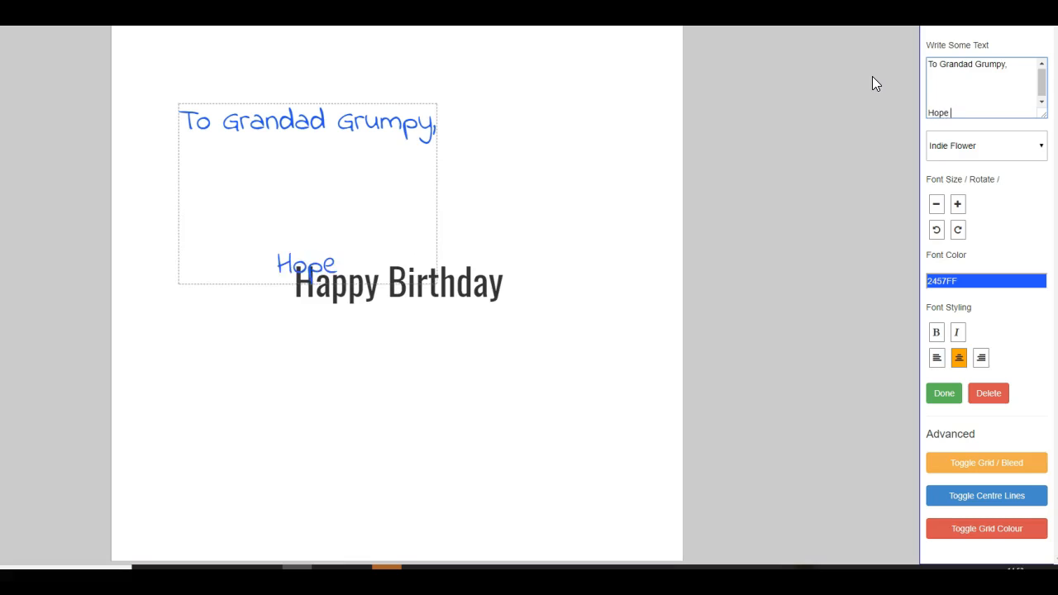
pyautogui.write('you have a lovely day')
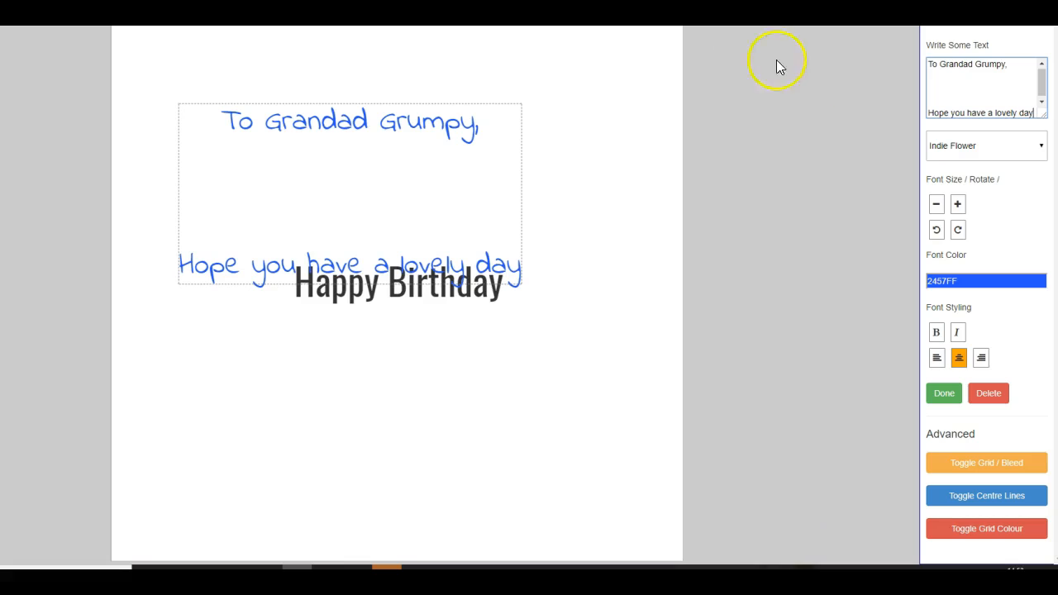
pyautogui.click(998, 89)
pyautogui.press('BackSpace')
pyautogui.press('BackSpace')
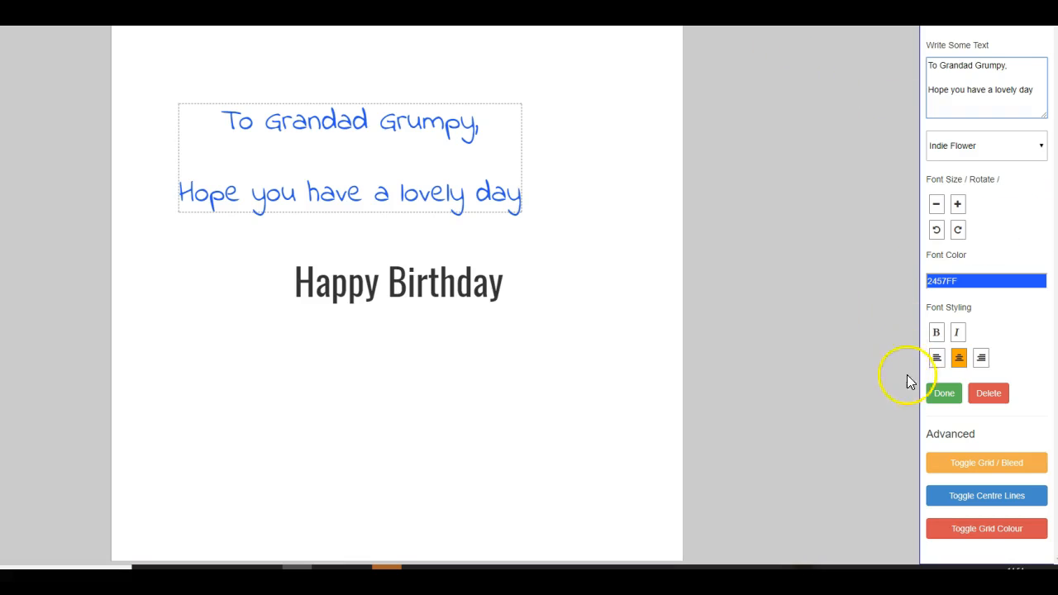
# Step: Left-align the greeting message, shift it slightly on the card and finish editing it
pyautogui.click(936, 357)
pyautogui.moveTo(267, 159)
pyautogui.mouseDown()
pyautogui.moveTo(306, 163)
pyautogui.moveTo(267, 160)
pyautogui.mouseUp()
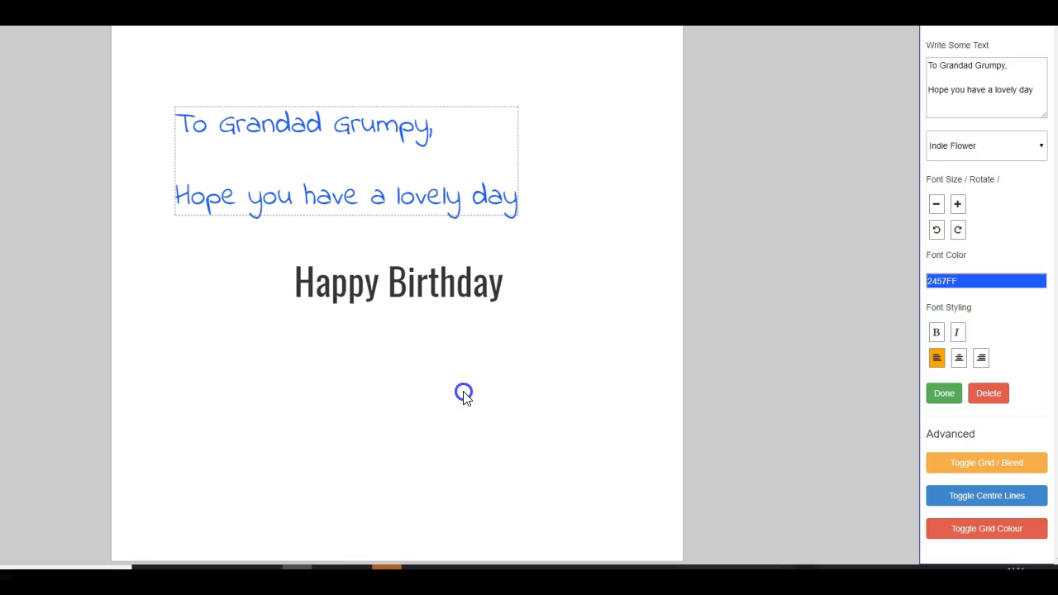
pyautogui.click(947, 394)
# Step: Add another text field and place it below "Happy Birthday"
pyautogui.click(955, 257)
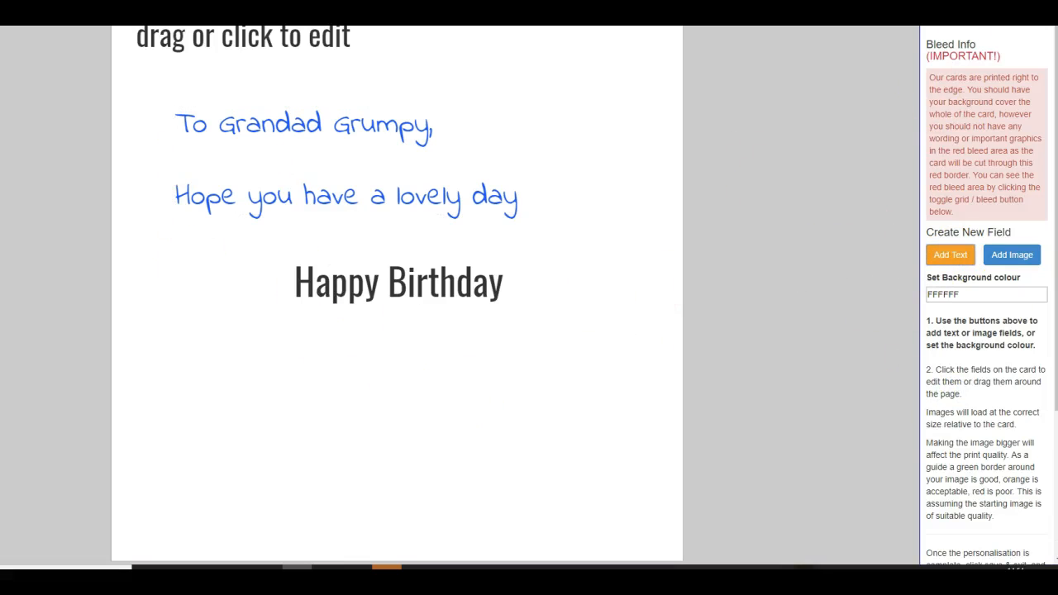
pyautogui.click(213, 43)
pyautogui.moveTo(213, 46); pyautogui.dragTo(394, 385)
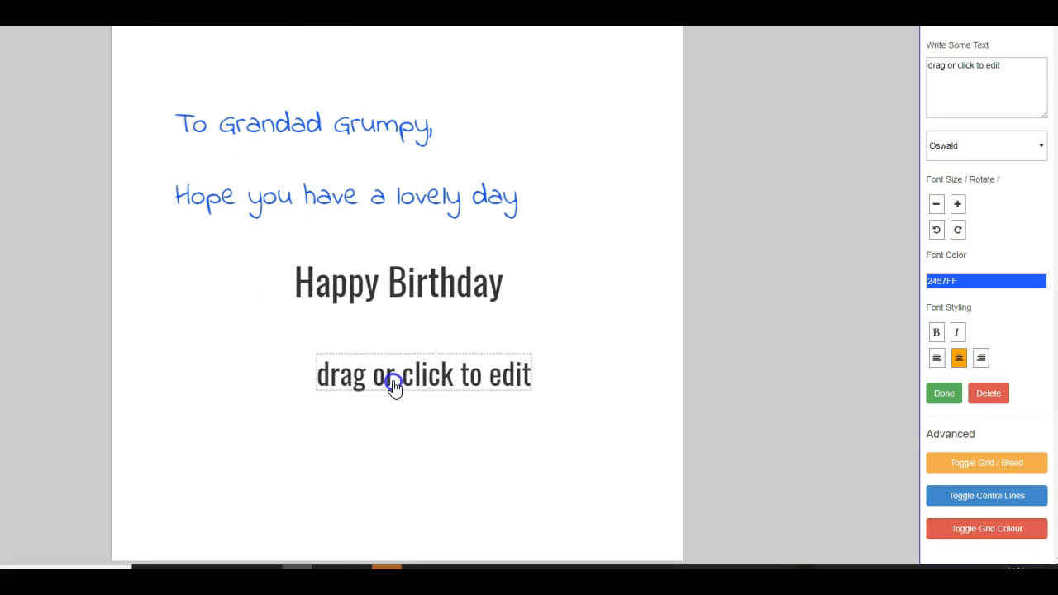
# Step: Apply font colour 2457FF and the Indie Flower font to the text field below "Happy Birthday"
pyautogui.click(977, 281)
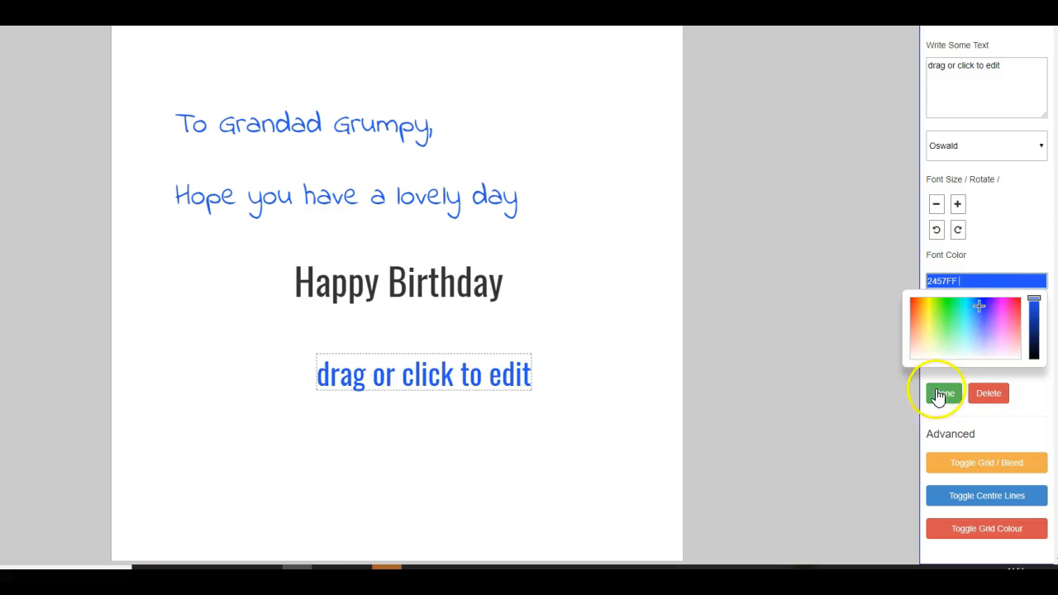
pyautogui.click(989, 254)
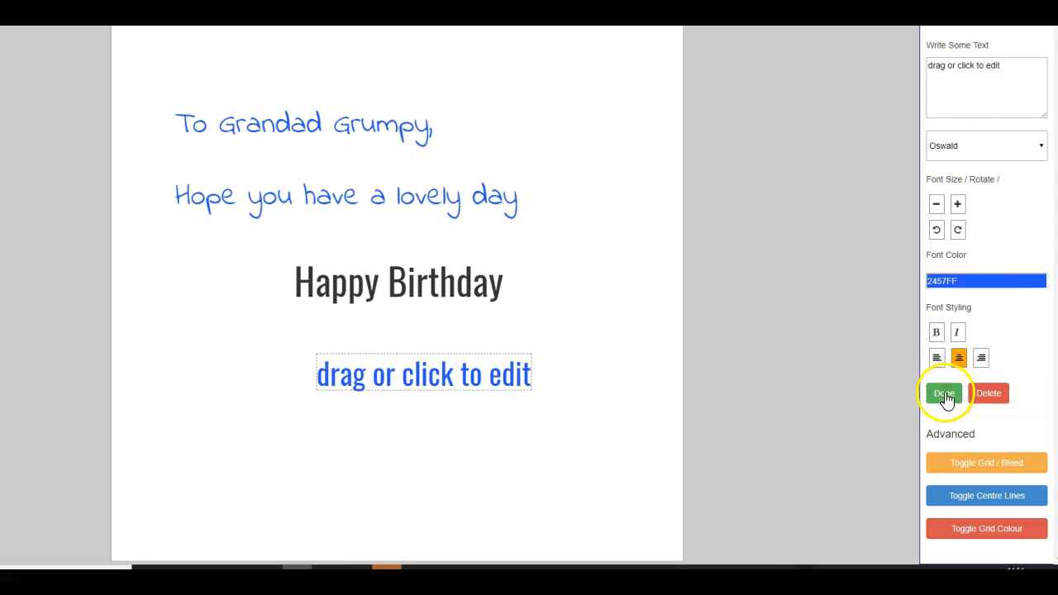
pyautogui.click(945, 146)
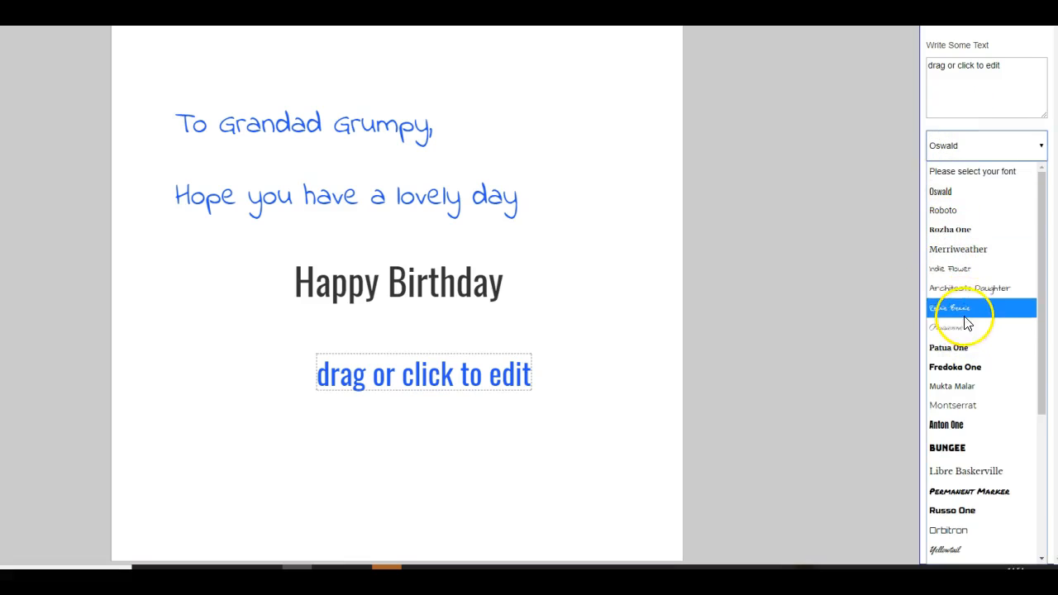
pyautogui.click(943, 268)
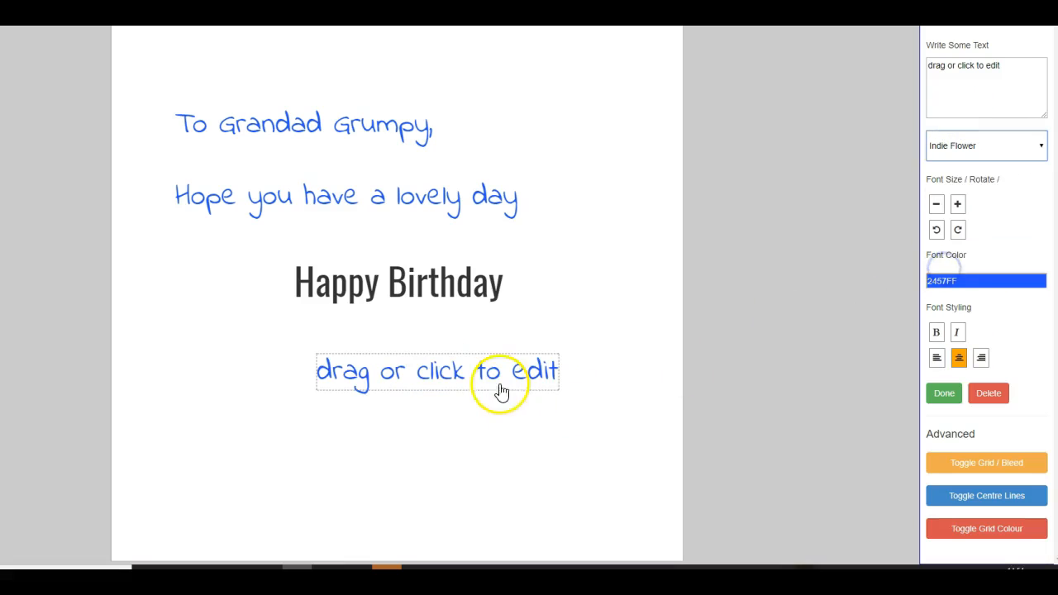
# Step: Replace the lower field's placeholder with "lots of love", centre it roughly under "Happy Birthday" and finish editing
pyautogui.click(433, 371)
pyautogui.moveTo(1009, 66); pyautogui.dragTo(826, 83)
pyautogui.write('lot')
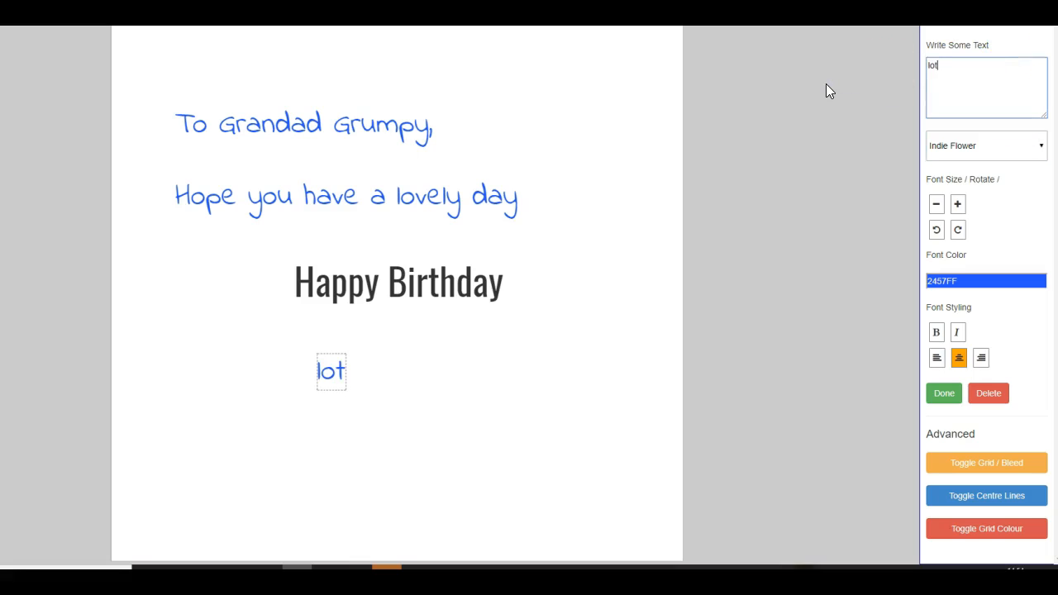
pyautogui.write('s of love')
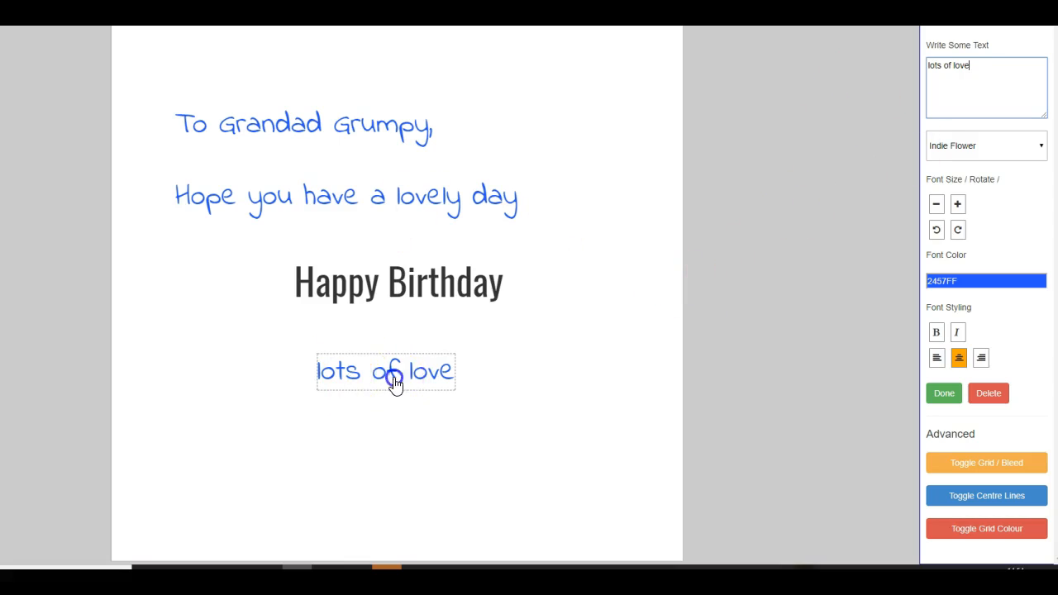
pyautogui.moveTo(393, 379); pyautogui.dragTo(428, 381)
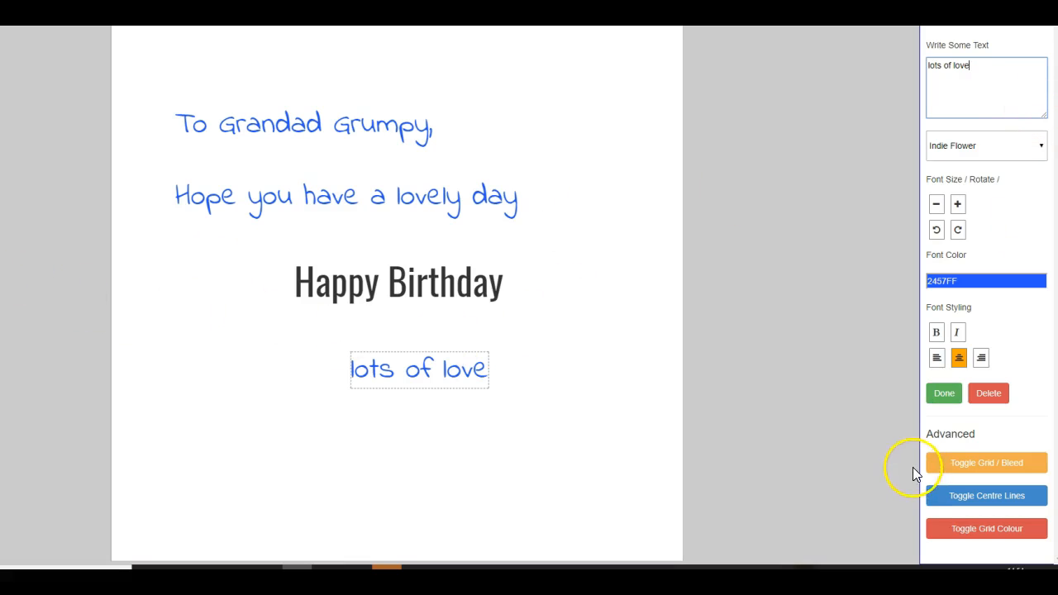
pyautogui.click(943, 395)
# Step: Add four more text fields to the card for the senders' names
pyautogui.click(954, 257)
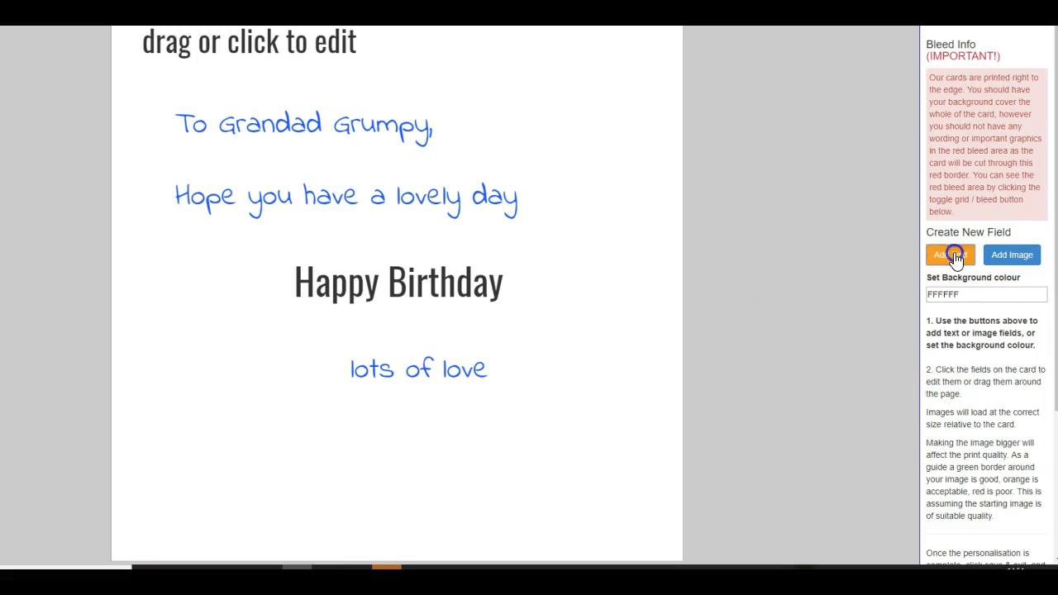
pyautogui.click(954, 257)
pyautogui.click(954, 257)
pyautogui.click(954, 257)
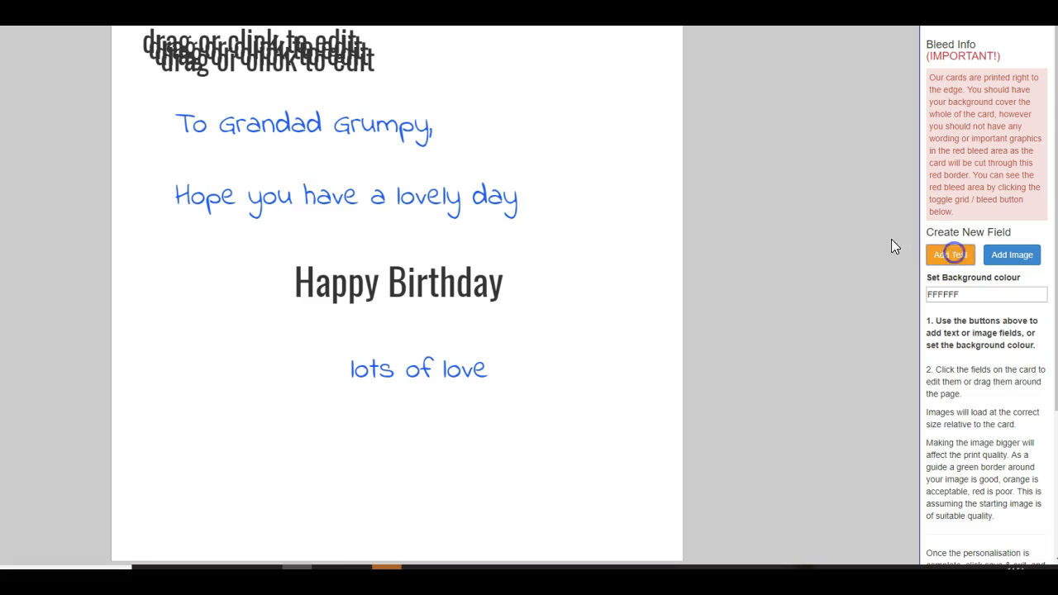
# Step: Enter the first sender's first name in the frontmost new text field and place it near the card's lower-left corner
pyautogui.click(246, 56)
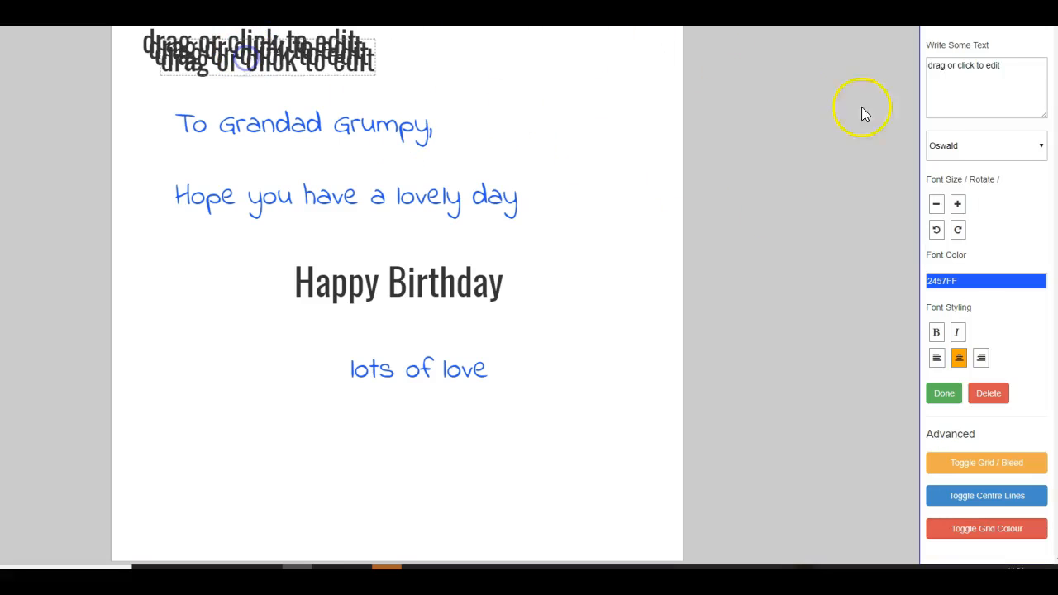
pyautogui.moveTo(1028, 69); pyautogui.dragTo(875, 69)
pyautogui.write('Debbie')
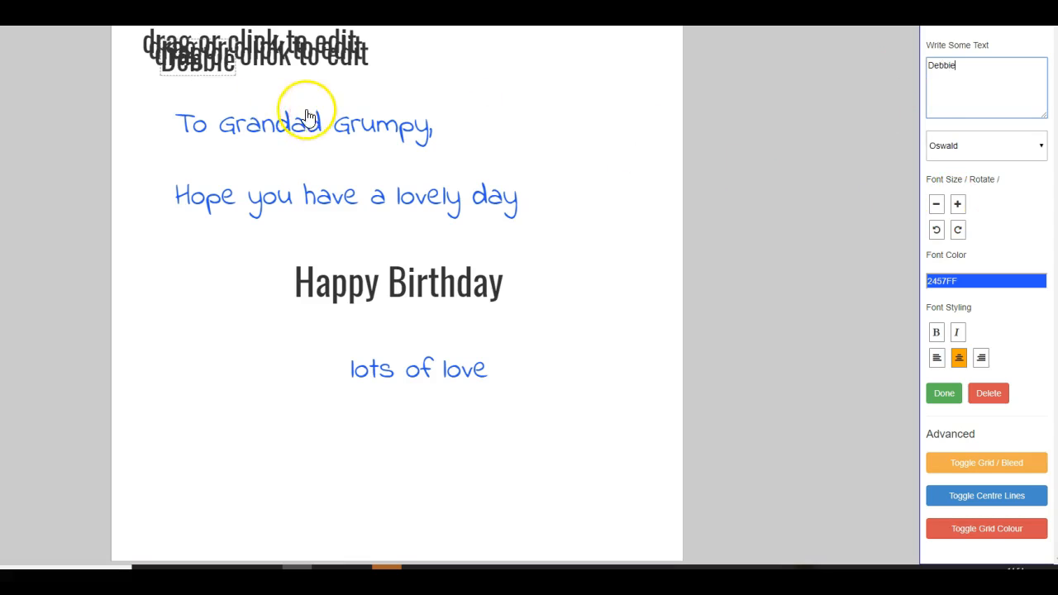
pyautogui.moveTo(201, 59); pyautogui.dragTo(224, 484)
# Step: Enter the second sender's first name in the next placeholder field and place it below "lots of love", right of the first name
pyautogui.click(263, 61)
pyautogui.moveTo(953, 65); pyautogui.dragTo(1023, 65)
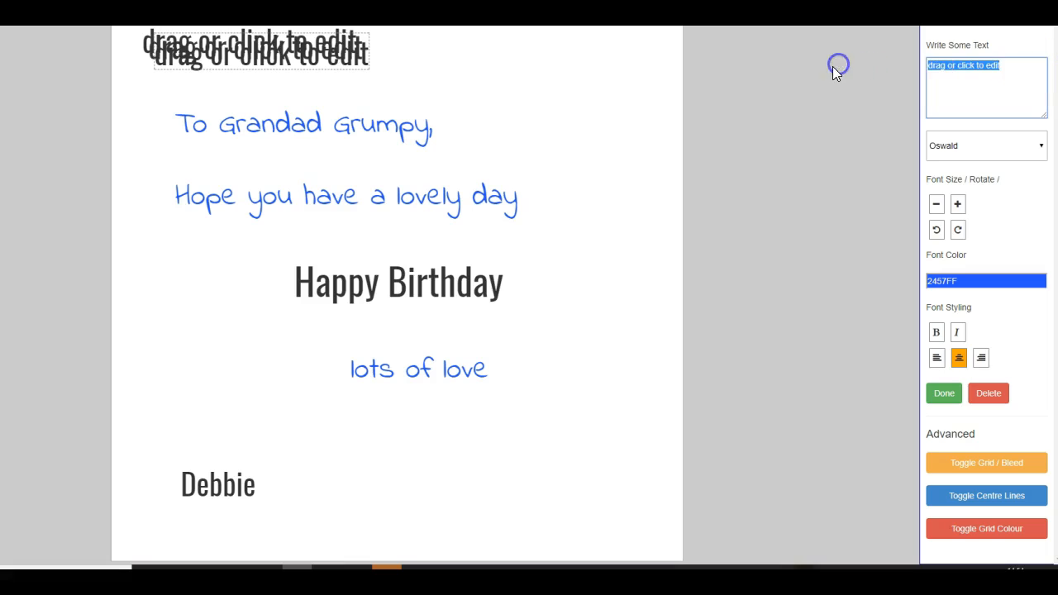
pyautogui.write('Cormac')
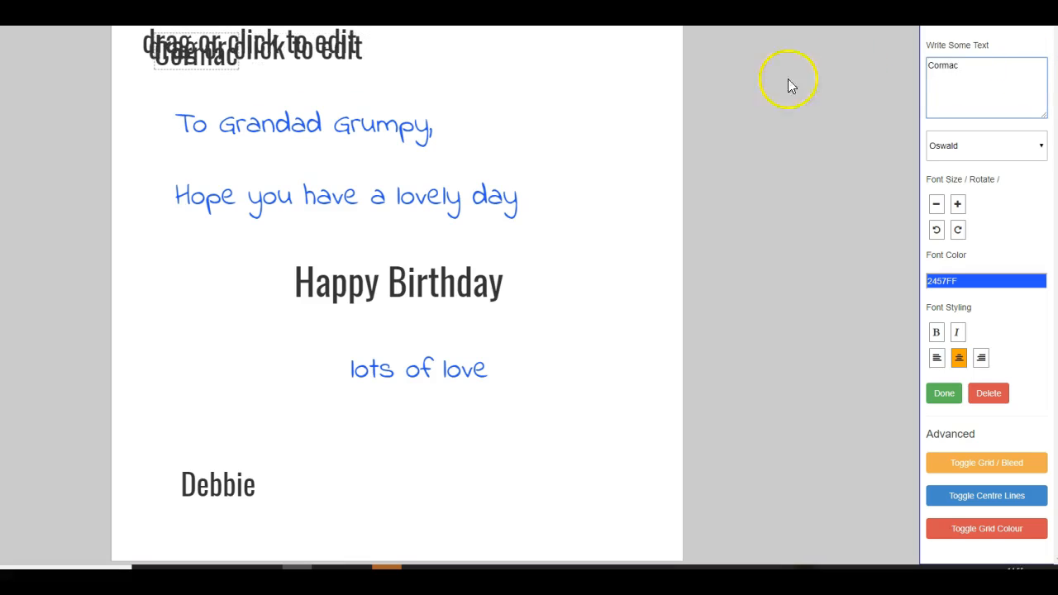
pyautogui.moveTo(184, 64); pyautogui.dragTo(392, 466)
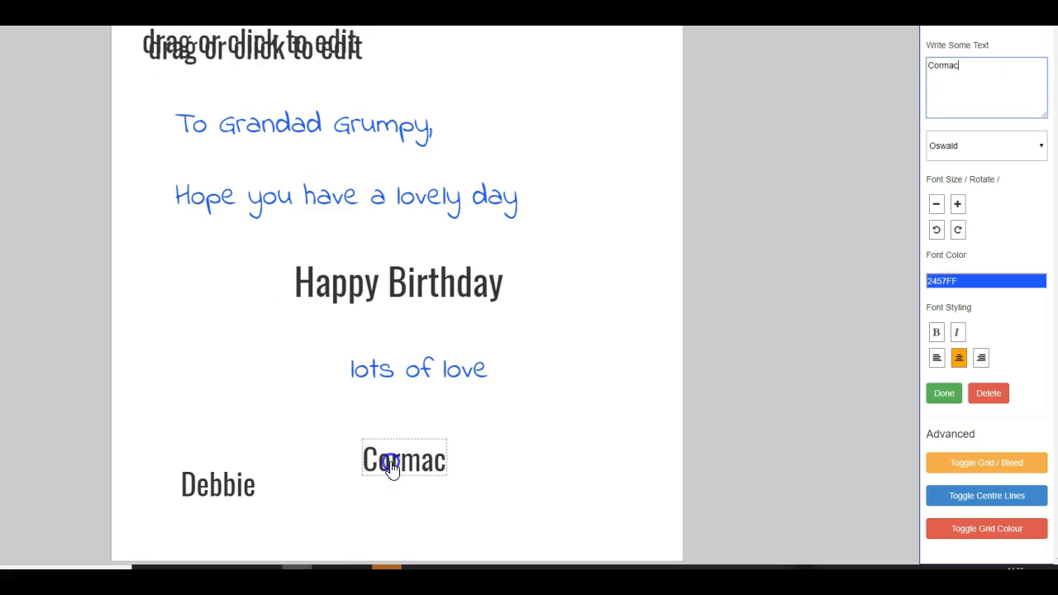
# Step: Enter the third sender's first name followed by "xxx" in the next placeholder field and place it right of and above the second name
pyautogui.click(266, 59)
pyautogui.click(1006, 67)
pyautogui.write('Anne')
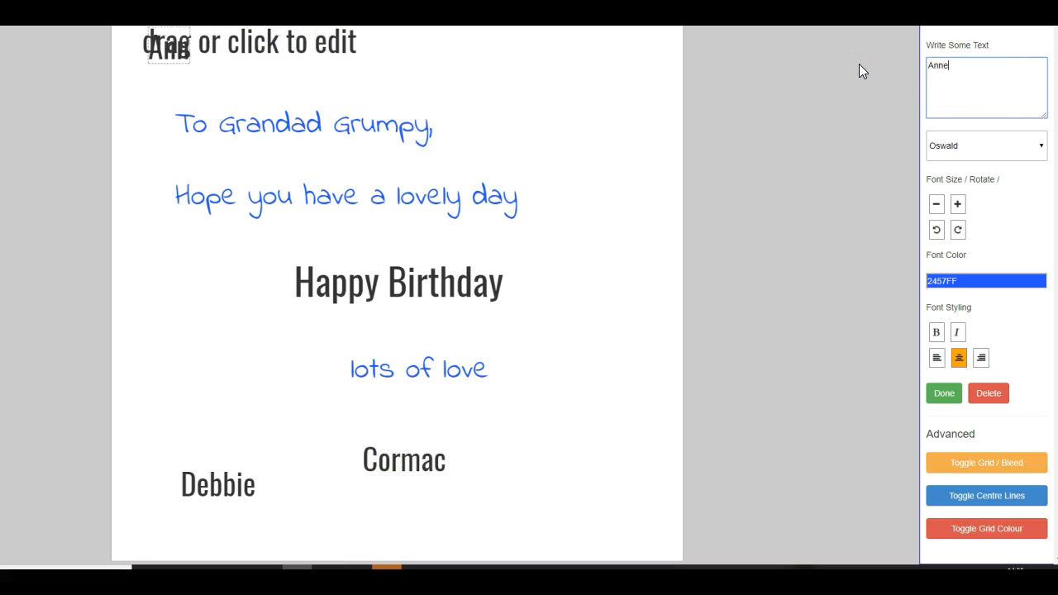
pyautogui.write('-Sophie xxx')
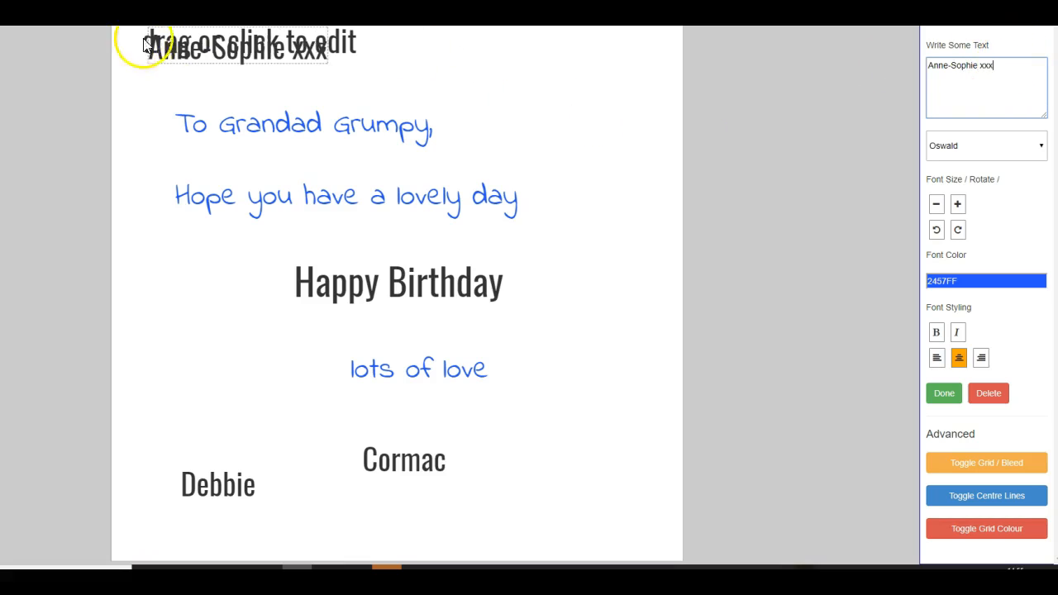
pyautogui.moveTo(141, 47); pyautogui.dragTo(522, 433)
# Step: Enter the fourth sender's first name in the remaining placeholder field and place it below the third sender's name
pyautogui.click(219, 45)
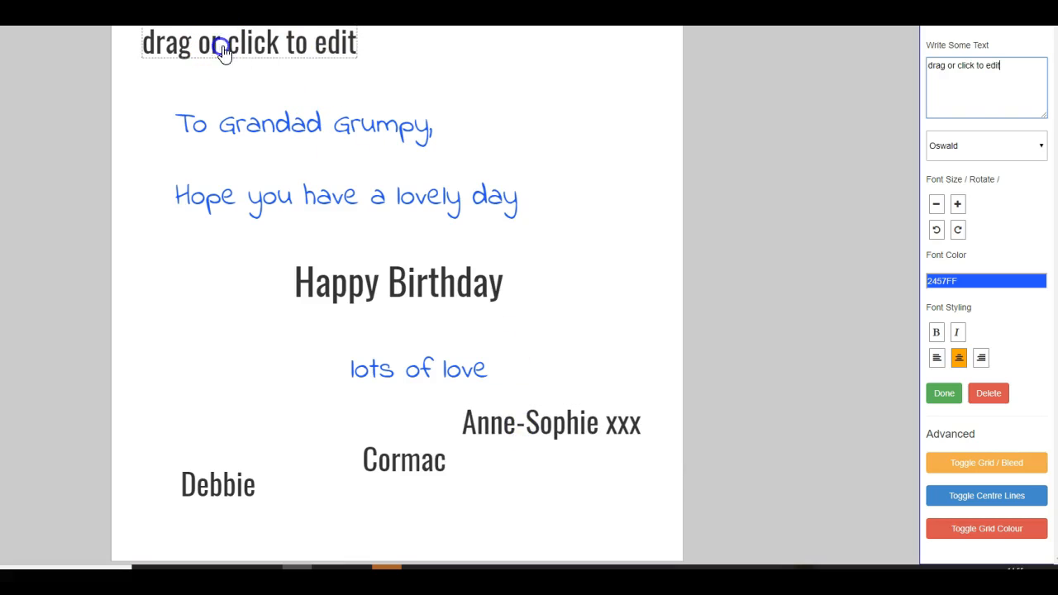
pyautogui.moveTo(1002, 66); pyautogui.dragTo(899, 73)
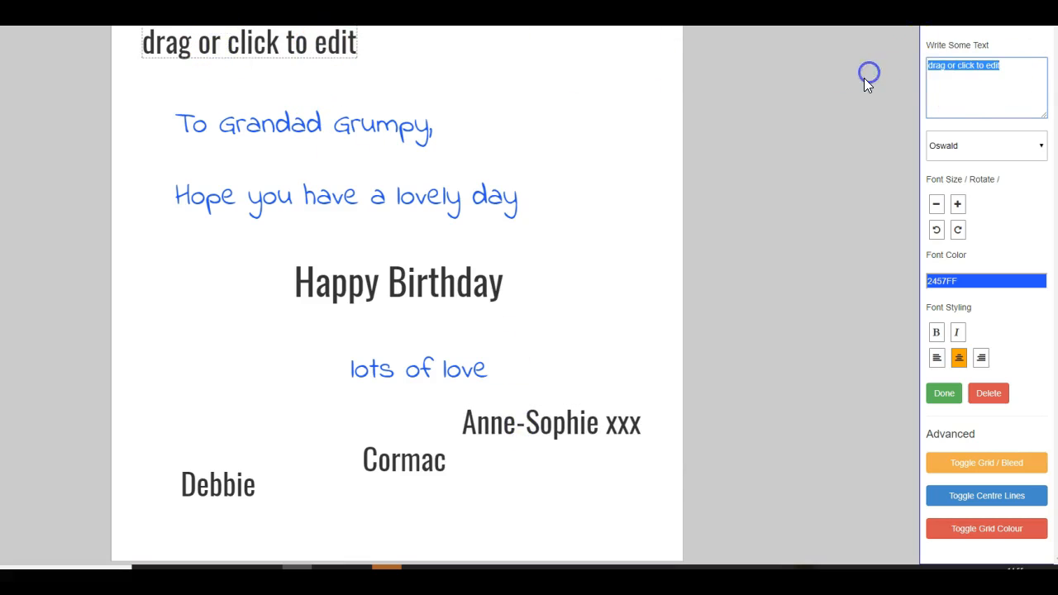
pyautogui.write('Eoin')
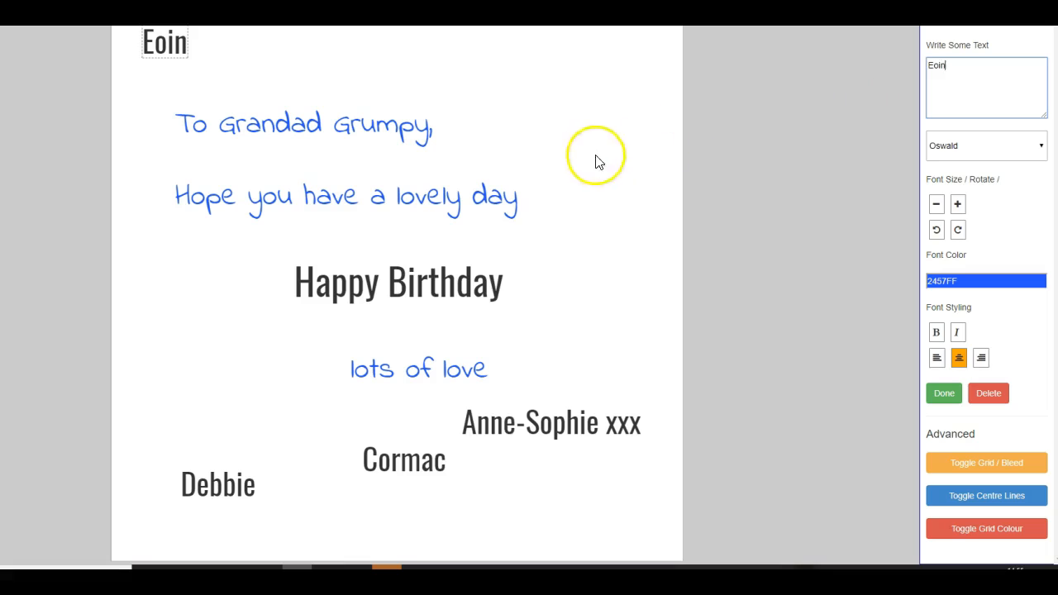
pyautogui.moveTo(158, 46); pyautogui.dragTo(518, 505)
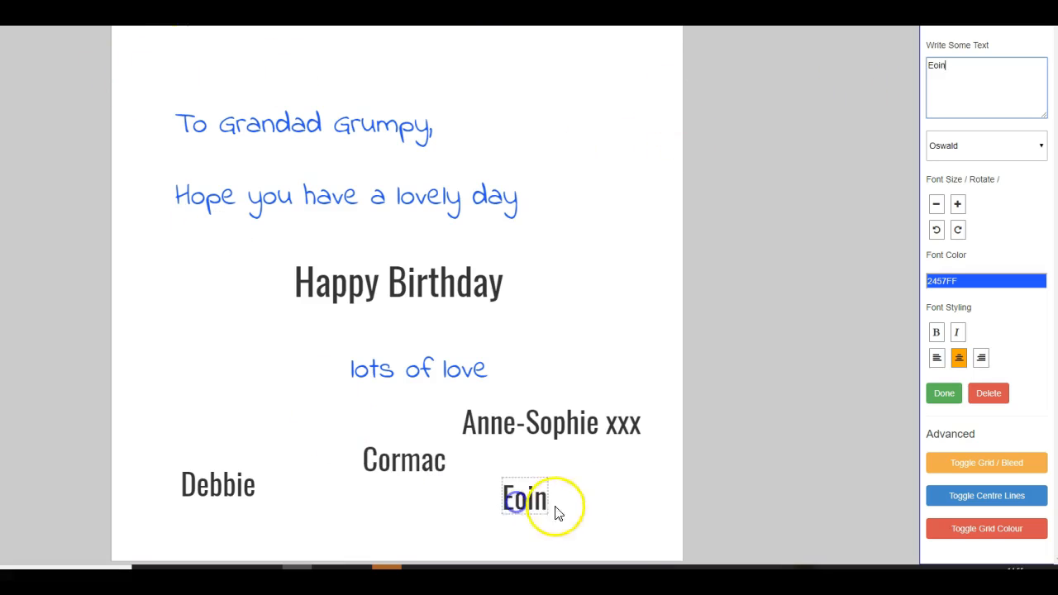
# Step: Set the first sender's name to the Indie Flower font in blue 2457FF
pyautogui.click(207, 487)
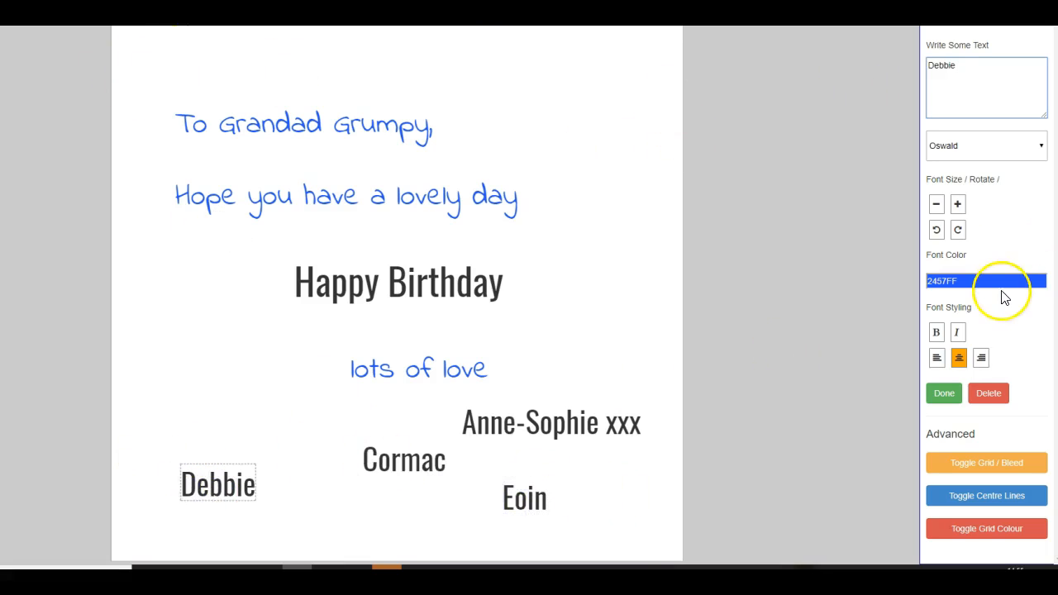
pyautogui.click(993, 281)
pyautogui.click(998, 215)
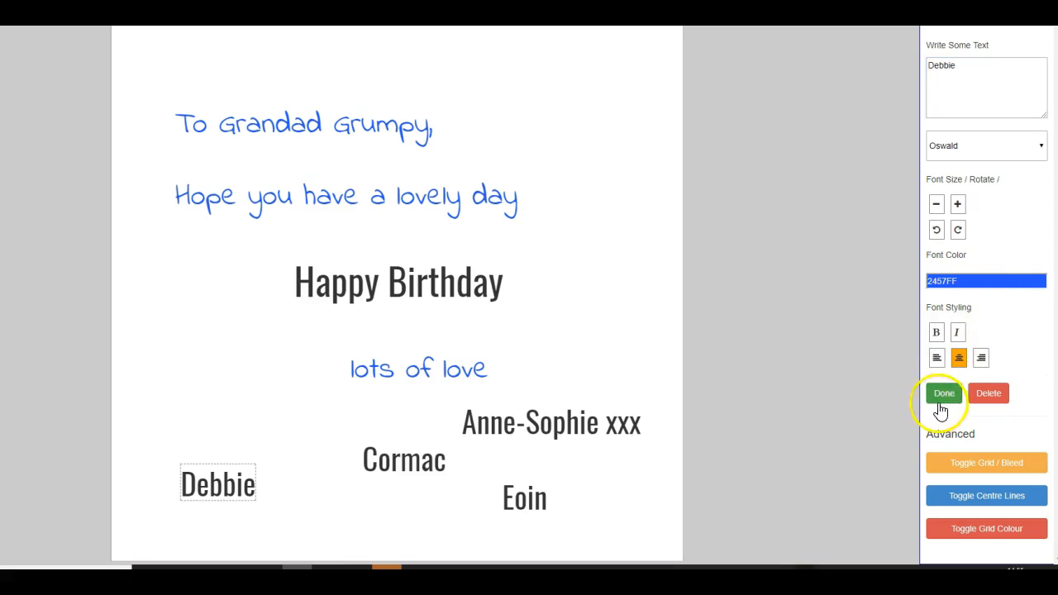
pyautogui.click(953, 142)
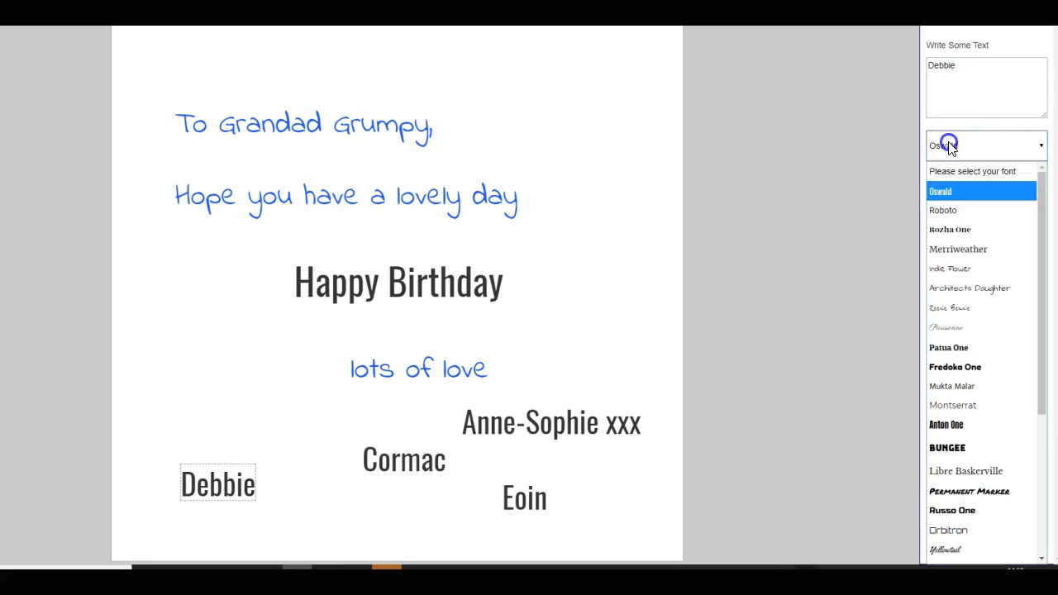
pyautogui.click(944, 268)
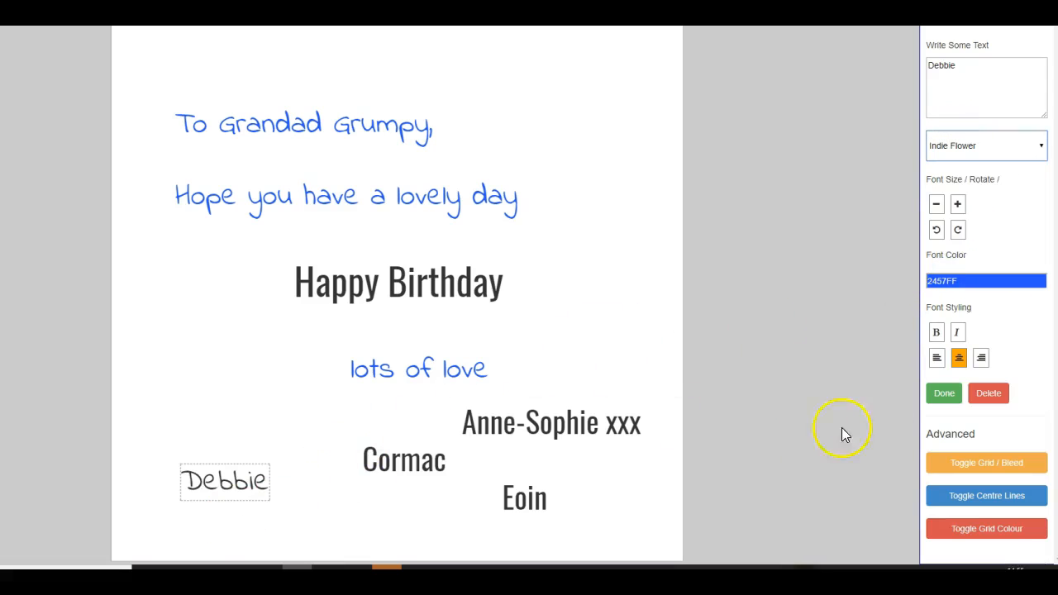
pyautogui.click(967, 280)
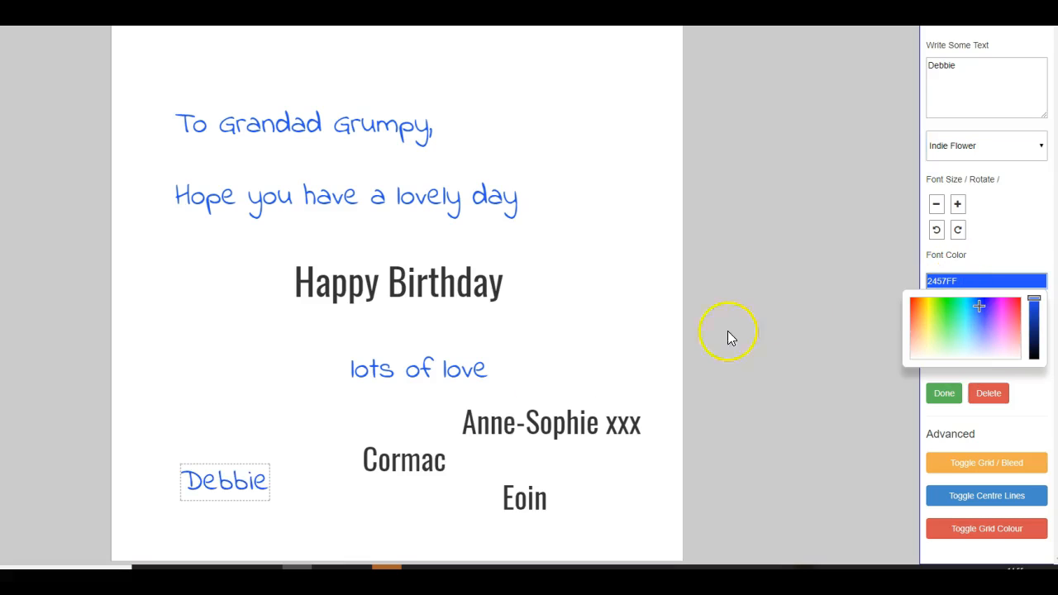
# Step: Rotate the first sender's name two increments counterclockwise and move it up, just below and left of "lots of love"
pyautogui.click(208, 478)
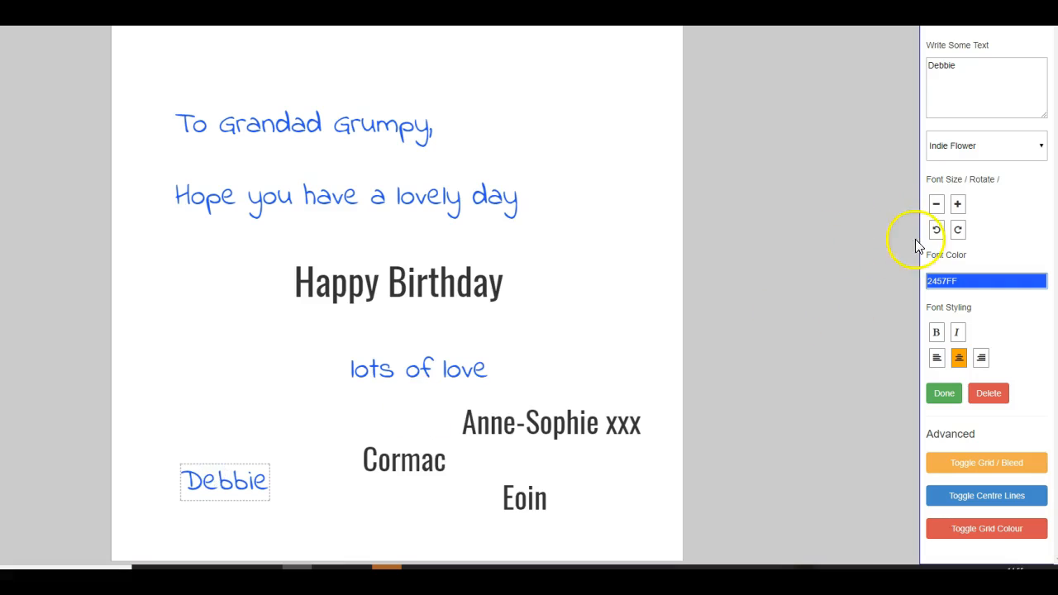
pyautogui.click(936, 230)
pyautogui.click(936, 230)
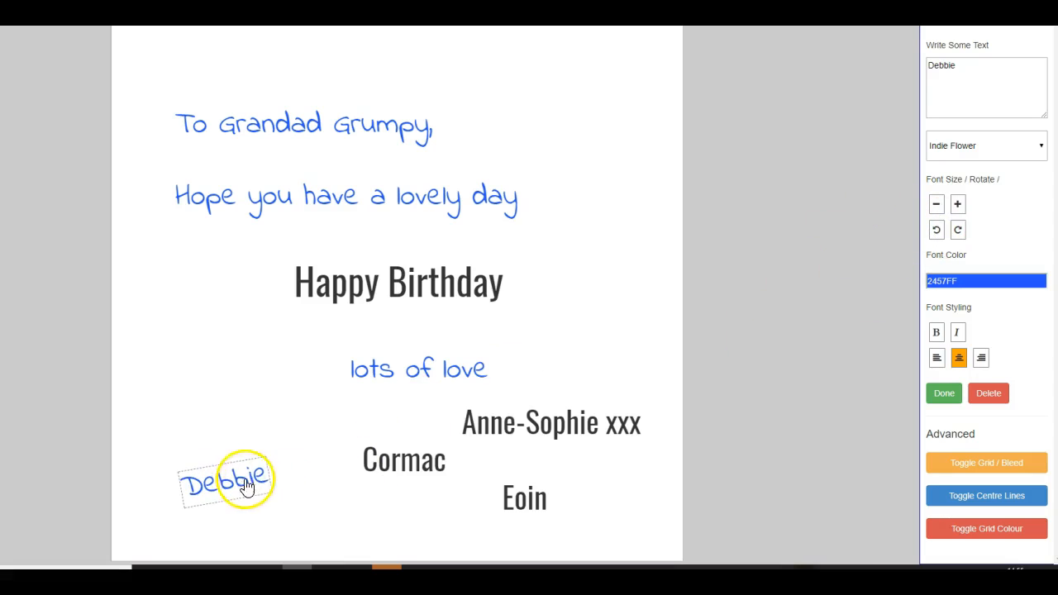
pyautogui.moveTo(246, 486); pyautogui.dragTo(235, 428)
# Step: Set the second sender's name to the Reenie Beanie font in the darker blue 1A3EB5
pyautogui.click(402, 463)
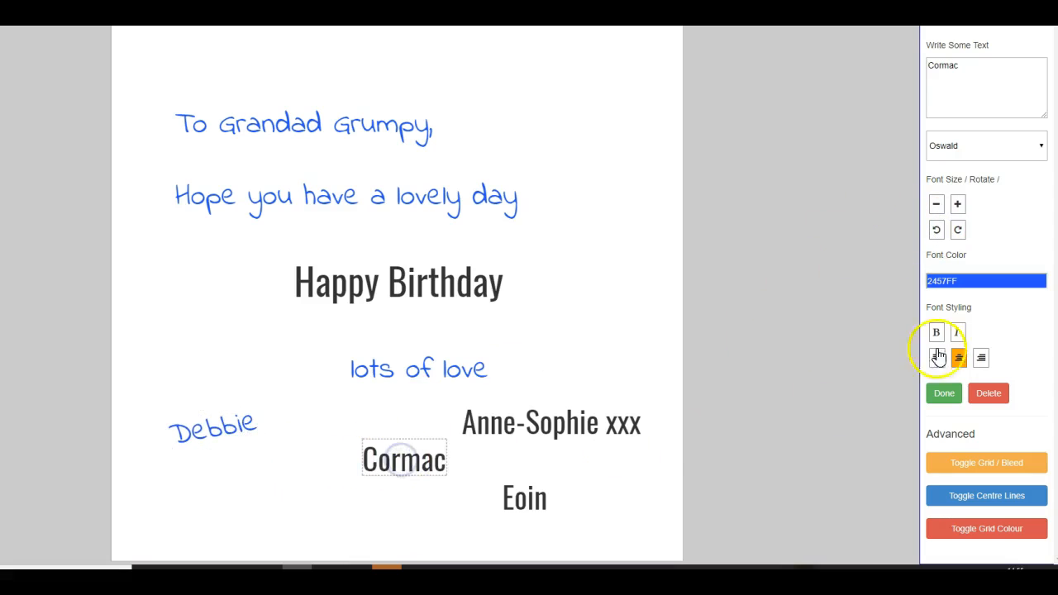
pyautogui.click(999, 278)
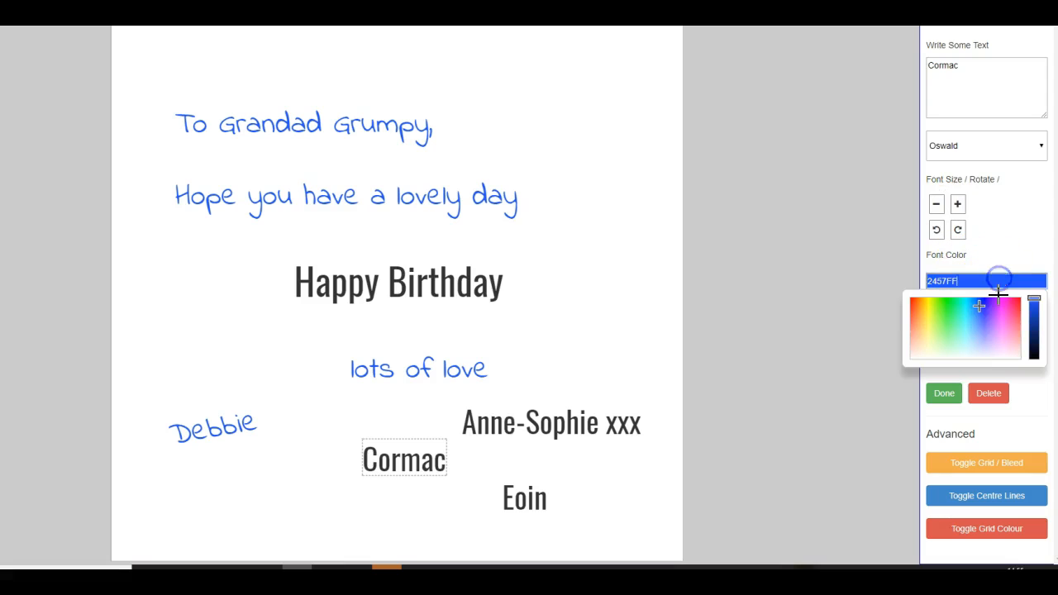
pyautogui.moveTo(1037, 306); pyautogui.dragTo(1038, 322)
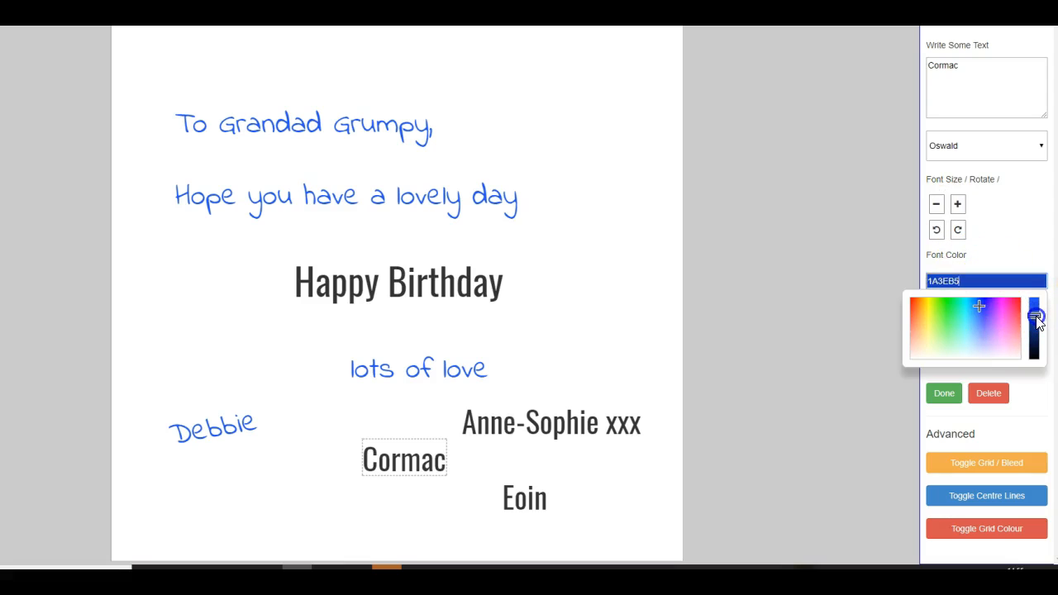
pyautogui.click(993, 257)
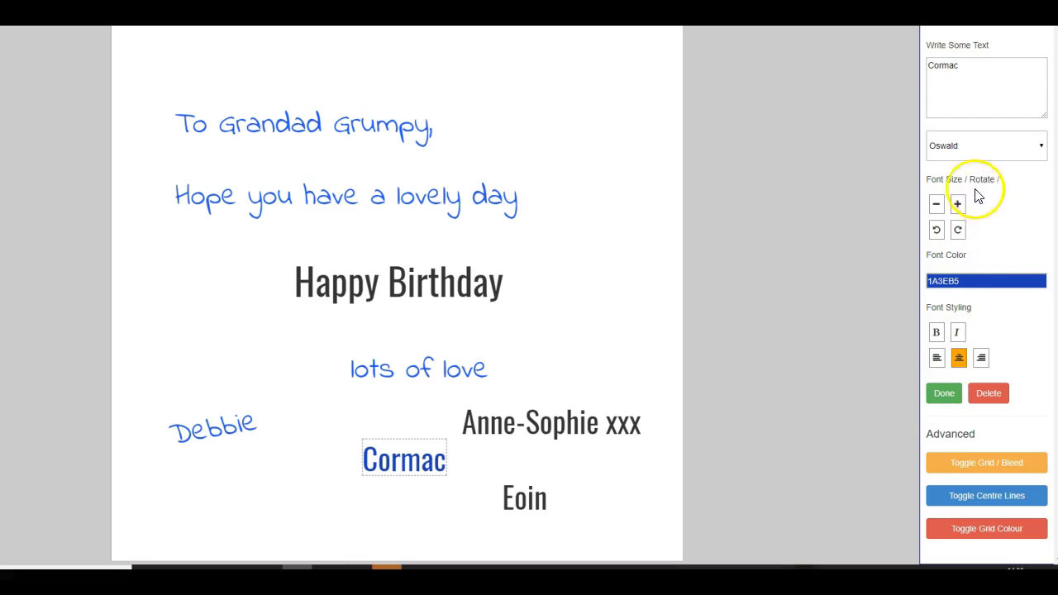
pyautogui.click(953, 147)
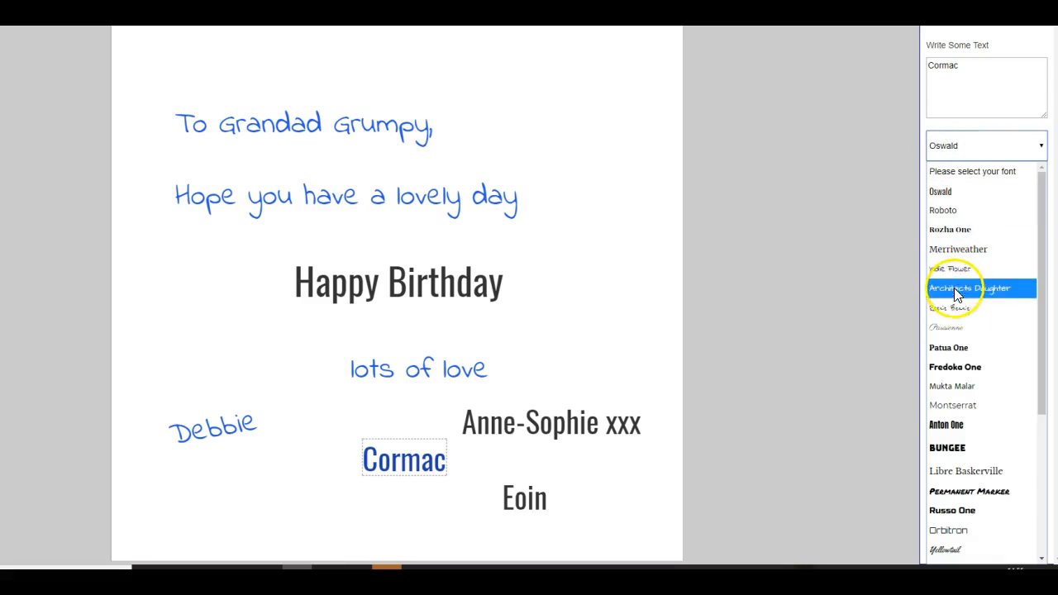
pyautogui.click(947, 307)
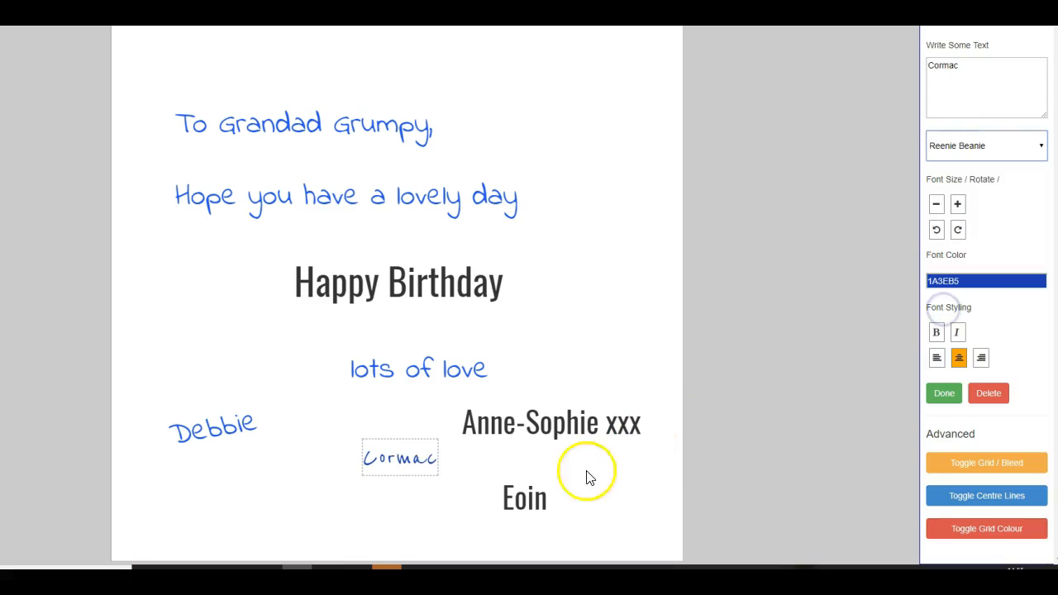
# Step: Move the second sender's name left towards the first, enlarge it three increments and rotate it one increment counterclockwise
pyautogui.moveTo(407, 461); pyautogui.dragTo(349, 466)
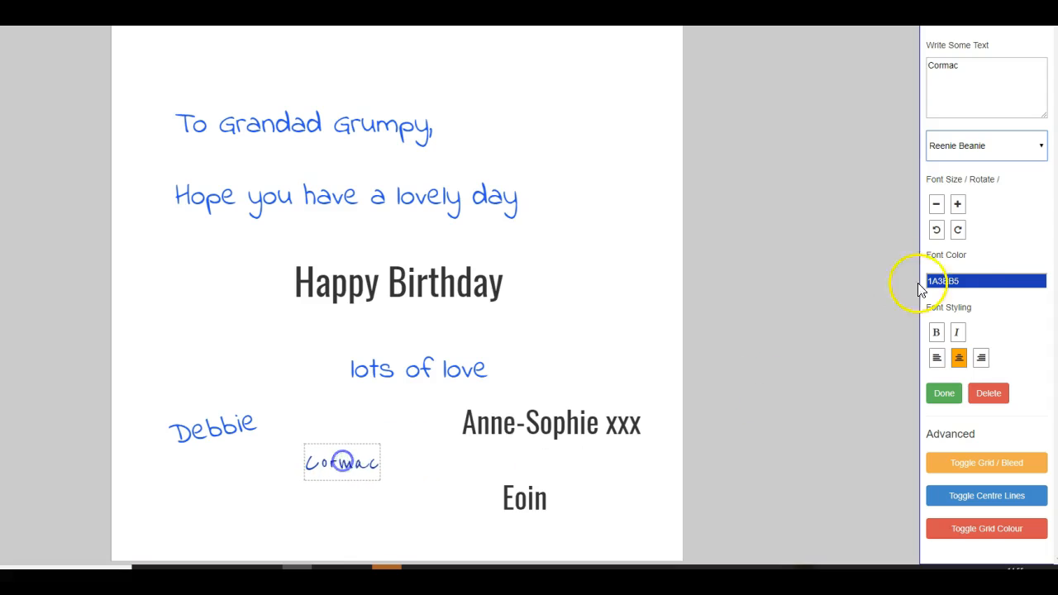
pyautogui.click(957, 203)
pyautogui.click(957, 203)
pyautogui.click(957, 203)
pyautogui.click(937, 230)
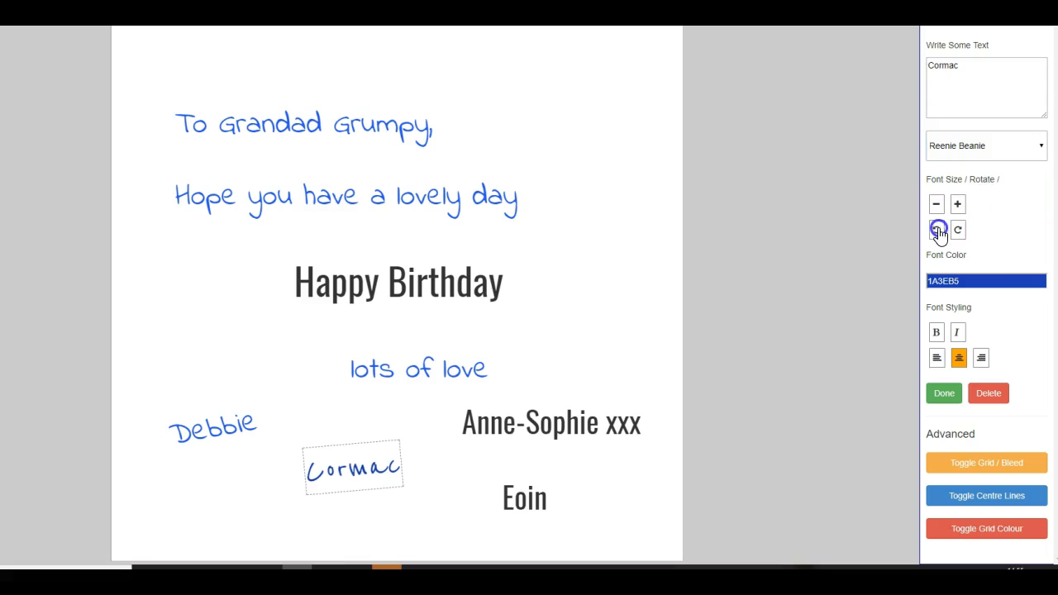
# Step: Change the colour of the third sender's name to purple 8526B5
pyautogui.click(545, 426)
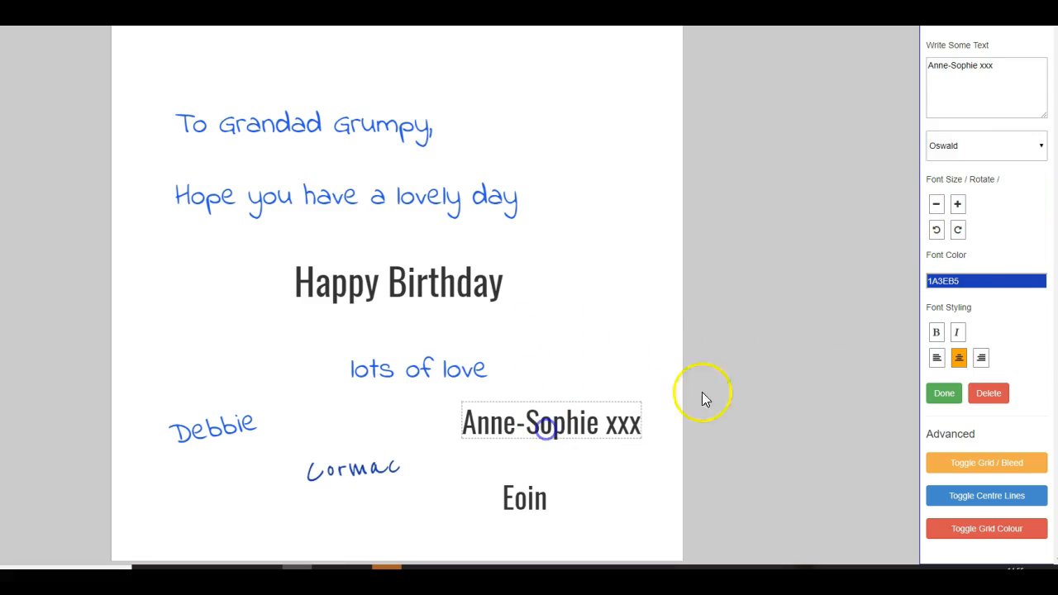
pyautogui.click(972, 280)
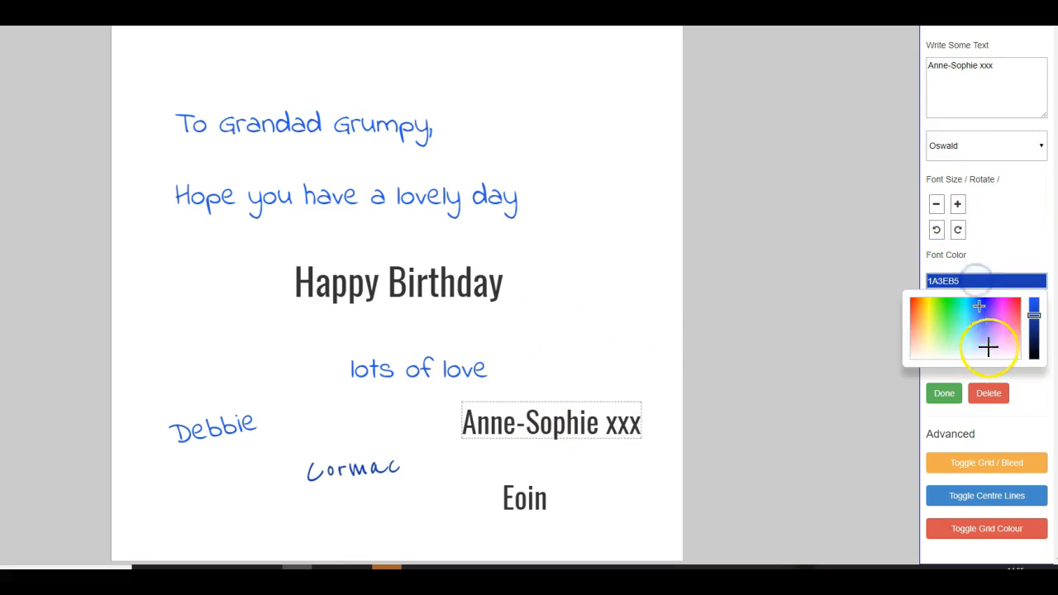
pyautogui.click(995, 310)
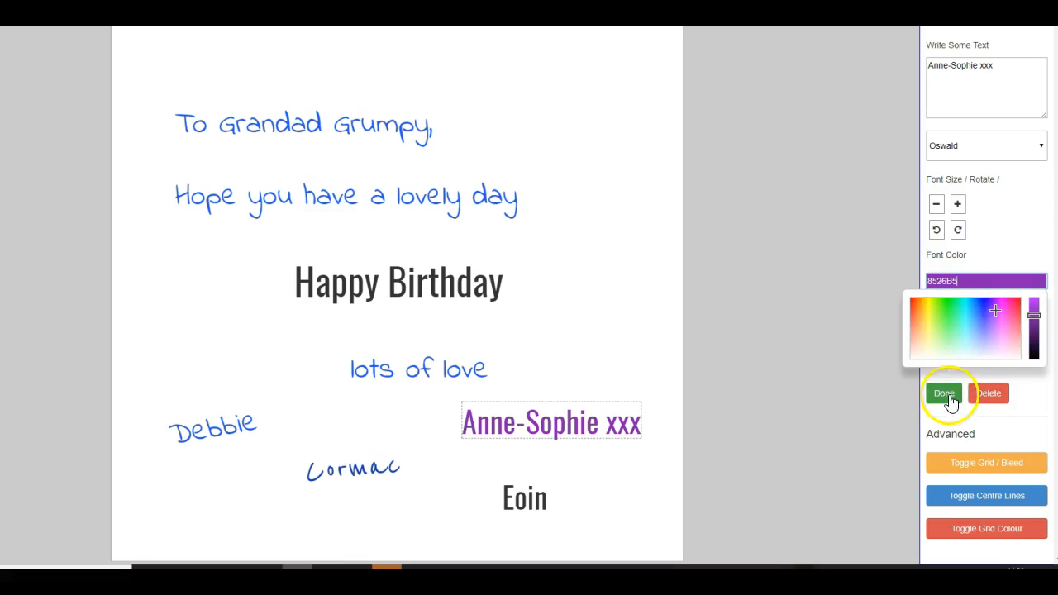
pyautogui.click(994, 250)
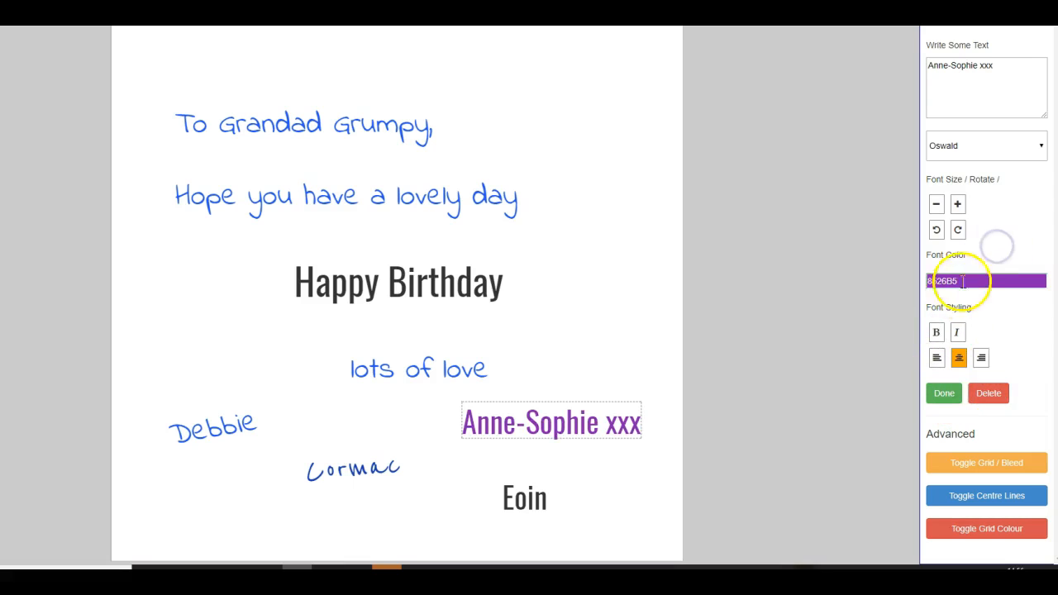
# Step: Try the Reenie Beanie font on the third sender's name
pyautogui.click(945, 146)
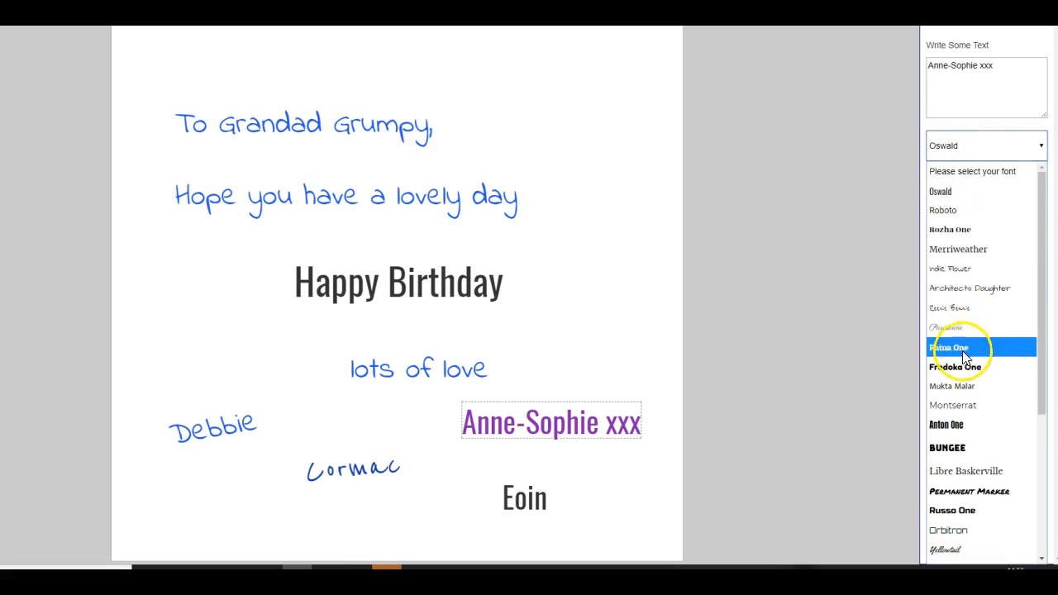
pyautogui.scroll(-3, 987, 378)
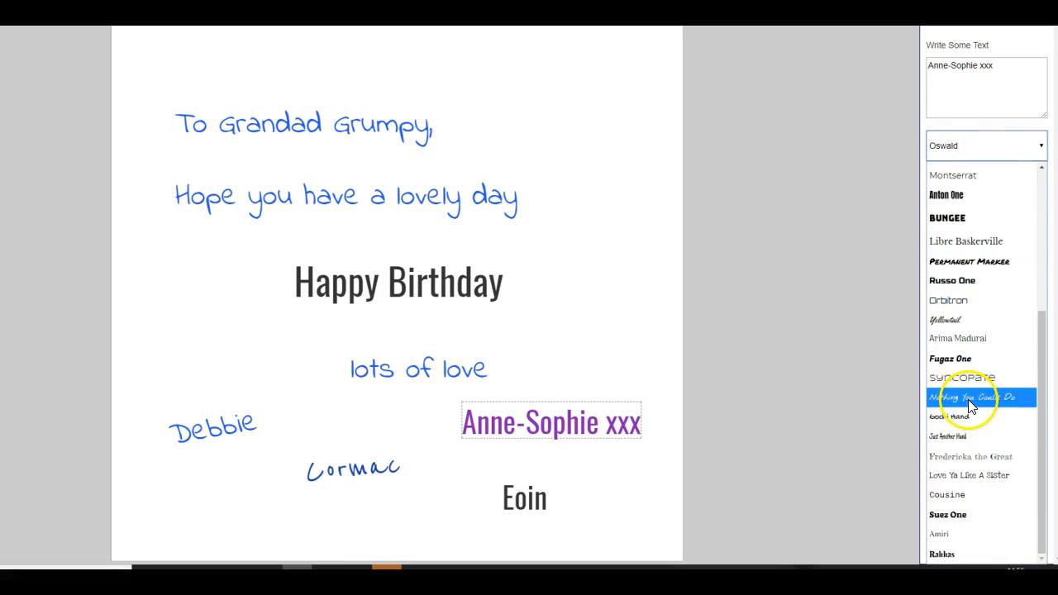
pyautogui.scroll(3, 971, 278)
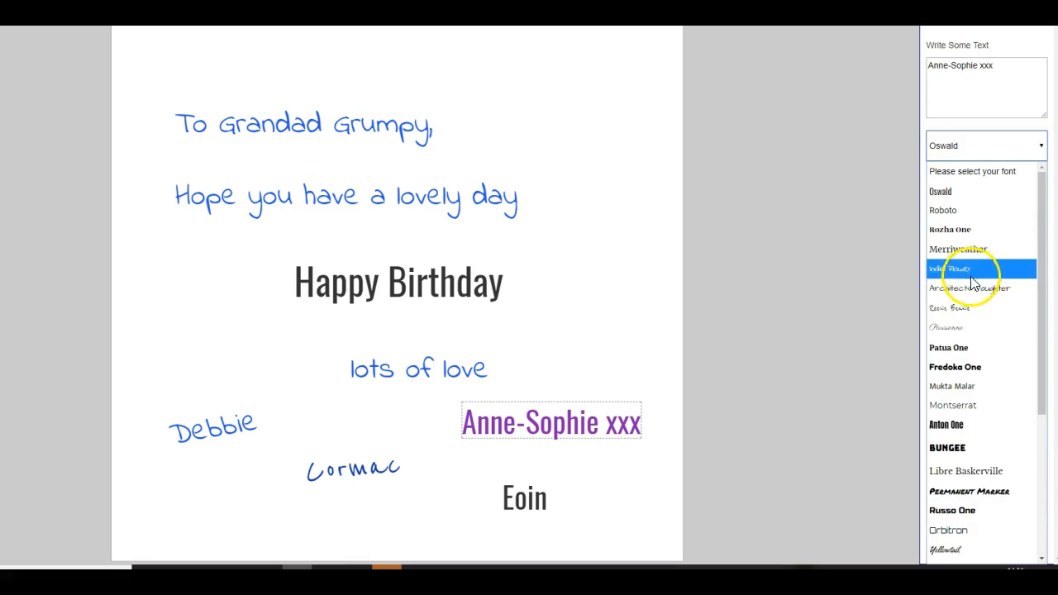
pyautogui.click(936, 308)
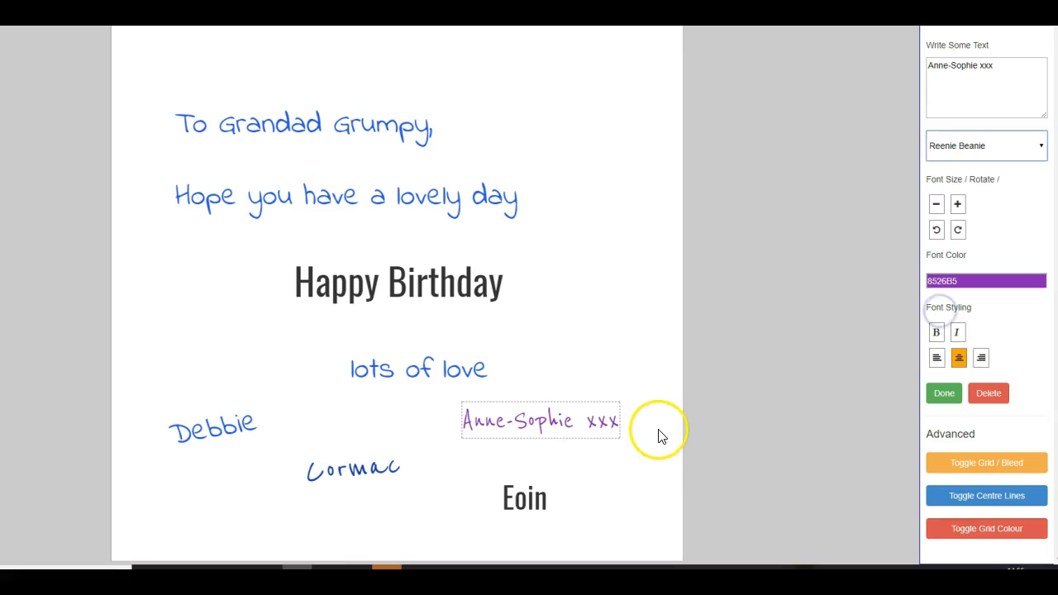
pyautogui.click(978, 279)
pyautogui.click(1029, 213)
# Step: Try the Yellowtail font on the third sender's name
pyautogui.click(995, 146)
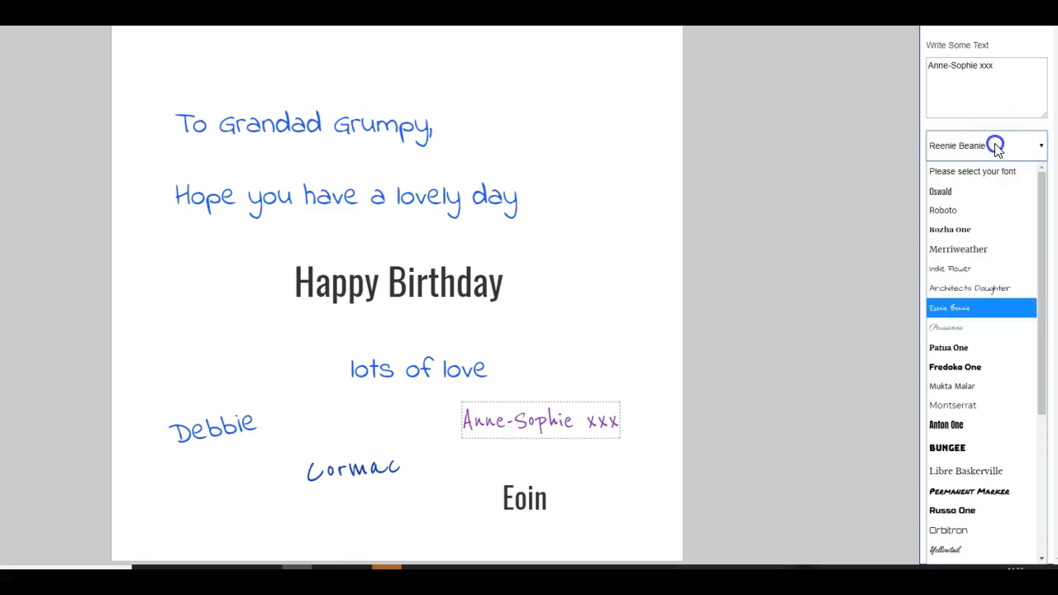
pyautogui.scroll(-2, 959, 471)
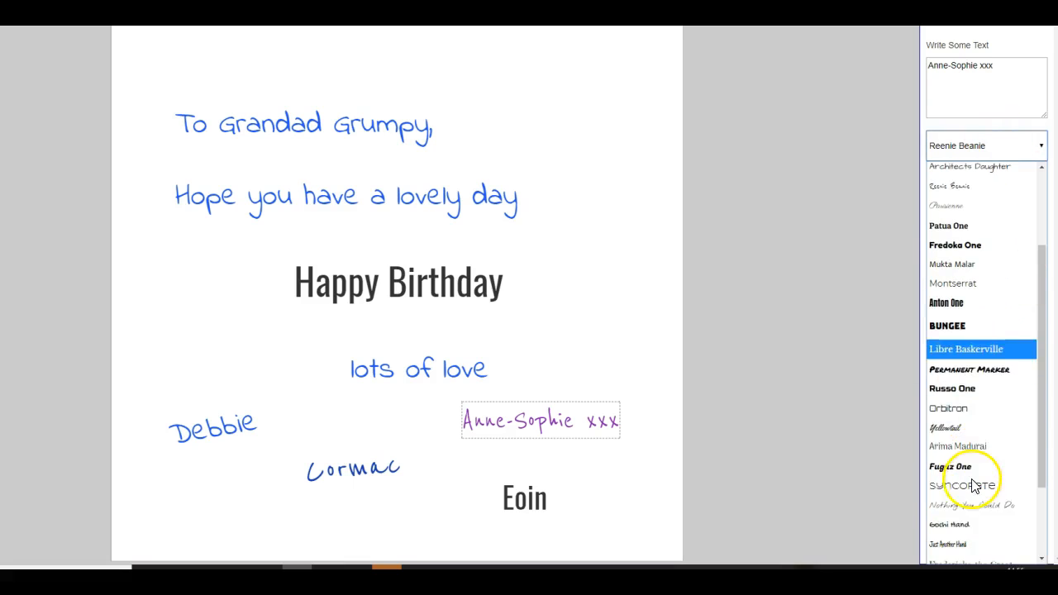
pyautogui.click(949, 429)
pyautogui.click(988, 279)
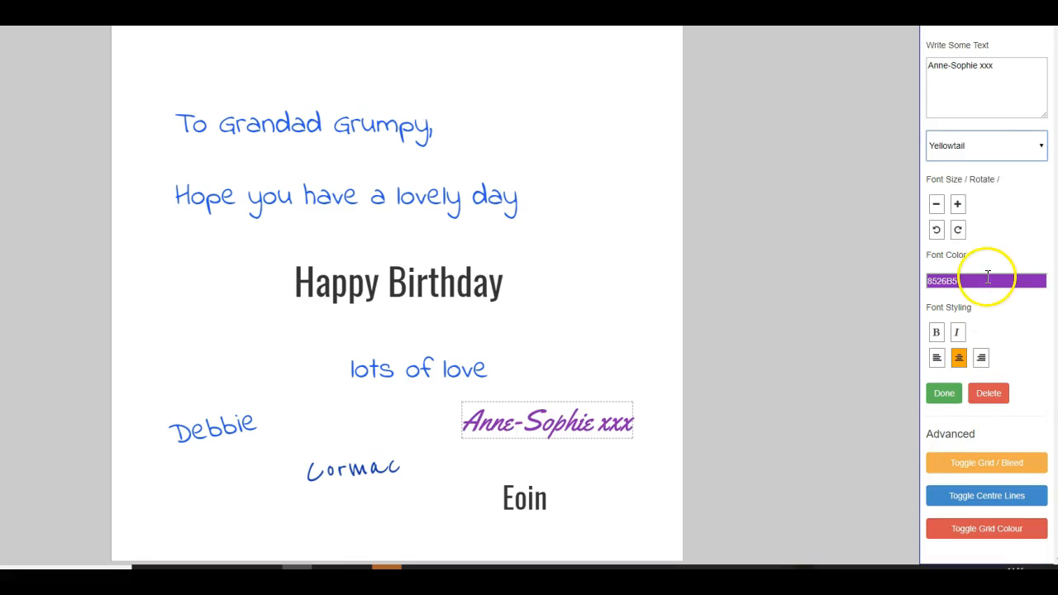
# Step: Set the third sender's name to the Nothing You Could Do font and shift it slightly left and down
pyautogui.click(974, 148)
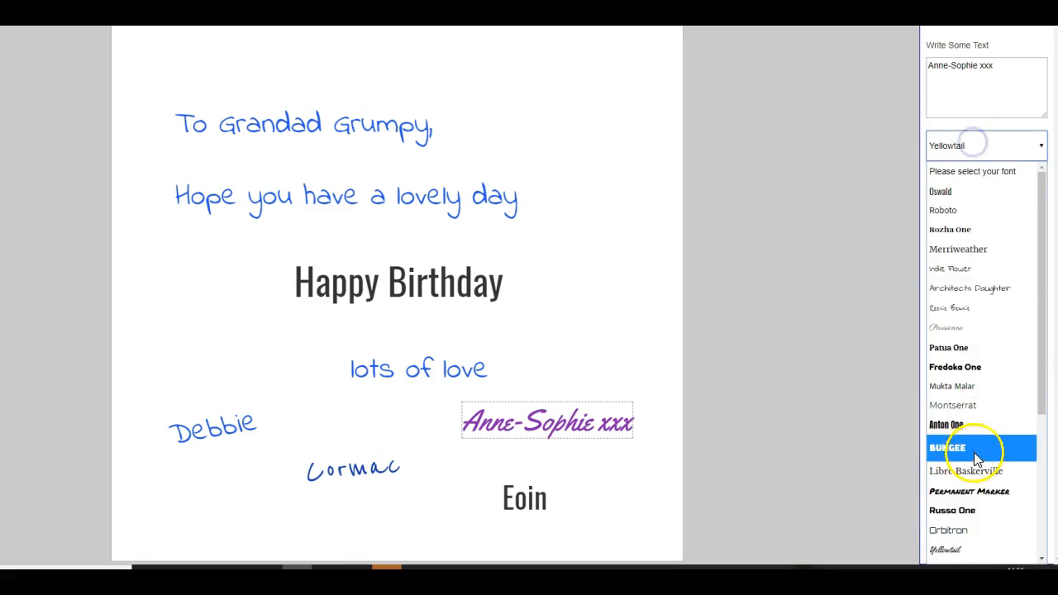
pyautogui.scroll(-3, 977, 455)
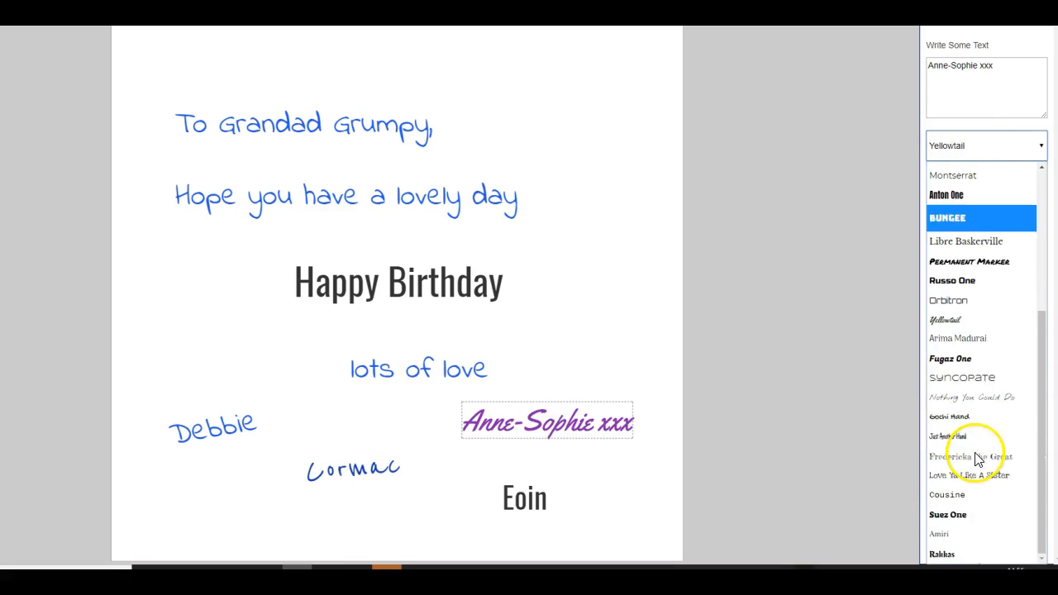
pyautogui.click(966, 404)
pyautogui.moveTo(585, 427); pyautogui.dragTo(545, 442)
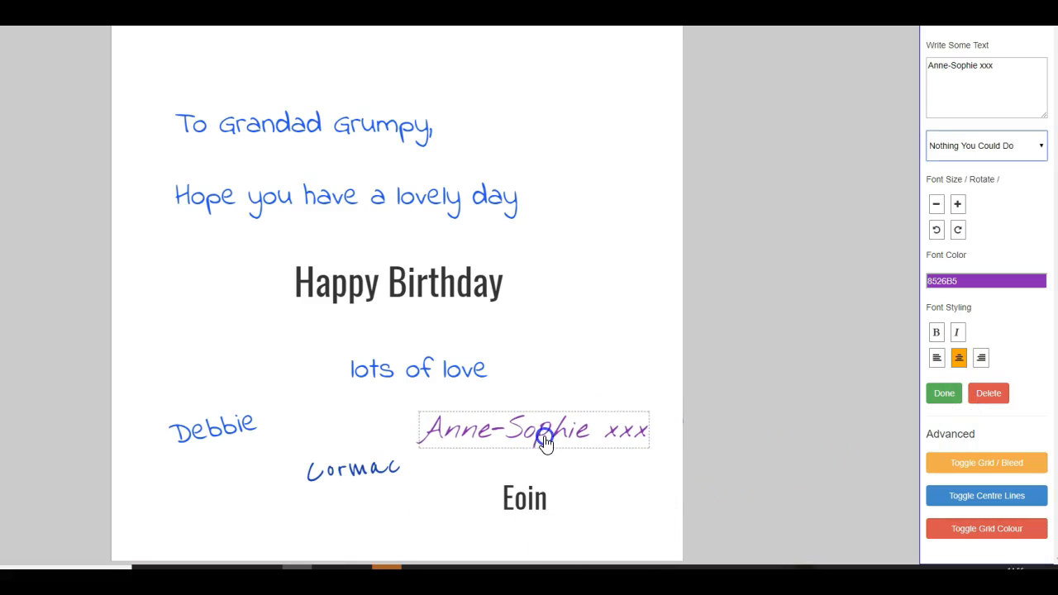
# Step: Tilt the third sender's name clockwise by a net three increments and move it slightly down, just above the fourth name
pyautogui.click(936, 232)
pyautogui.click(957, 230)
pyautogui.click(957, 230)
pyautogui.click(957, 229)
pyautogui.click(957, 230)
pyautogui.moveTo(570, 442); pyautogui.dragTo(570, 462)
# Step: Set the fourth sender's name to the Permanent Marker font in dark blue 0D23B5 and move it slightly left and down
pyautogui.click(527, 506)
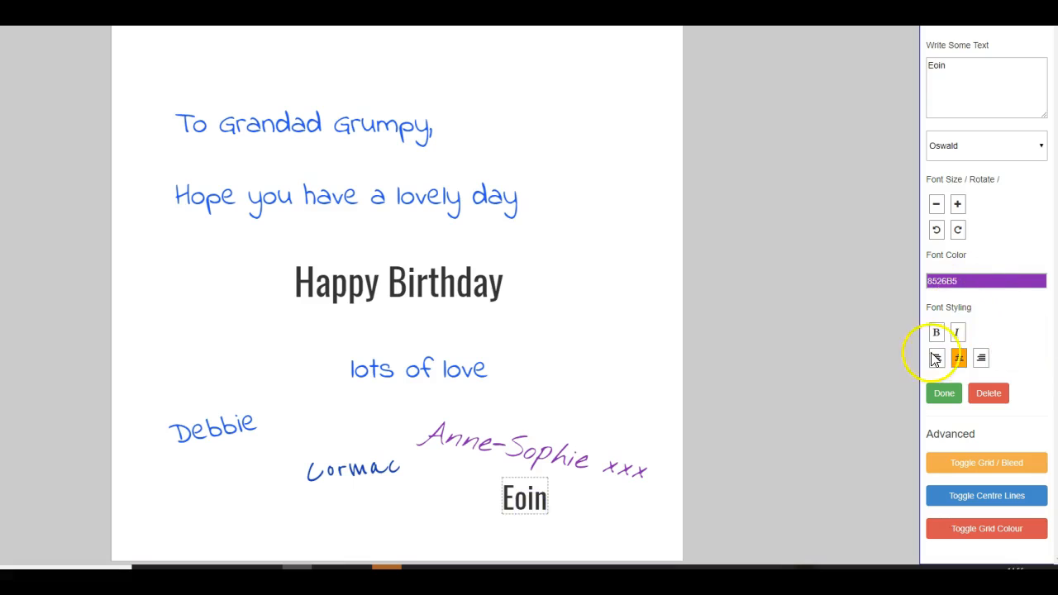
pyautogui.click(982, 158)
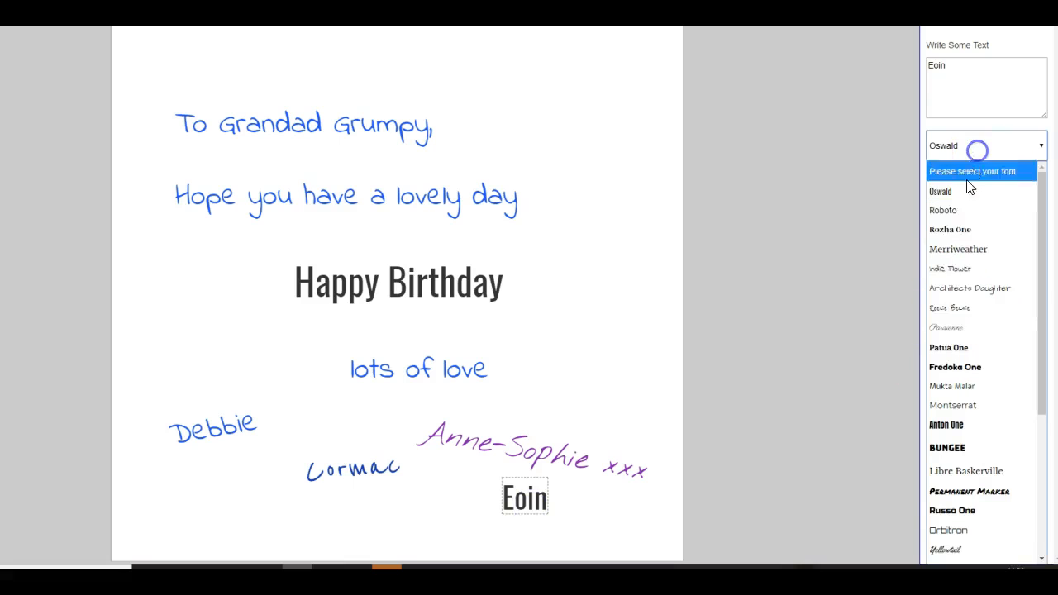
pyautogui.click(938, 491)
pyautogui.moveTo(542, 502); pyautogui.dragTo(484, 517)
pyautogui.click(991, 286)
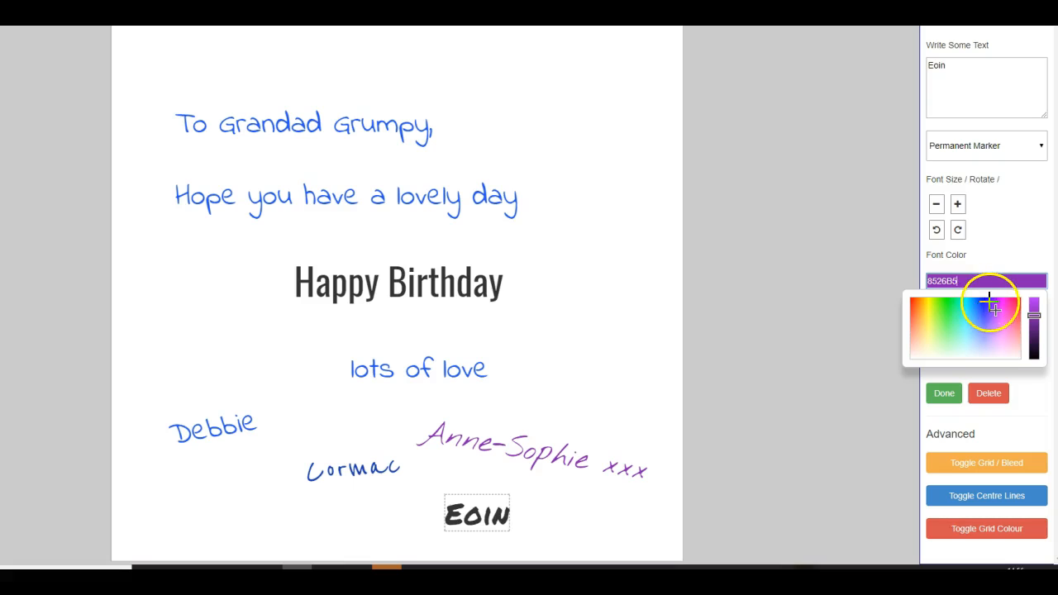
pyautogui.click(981, 301)
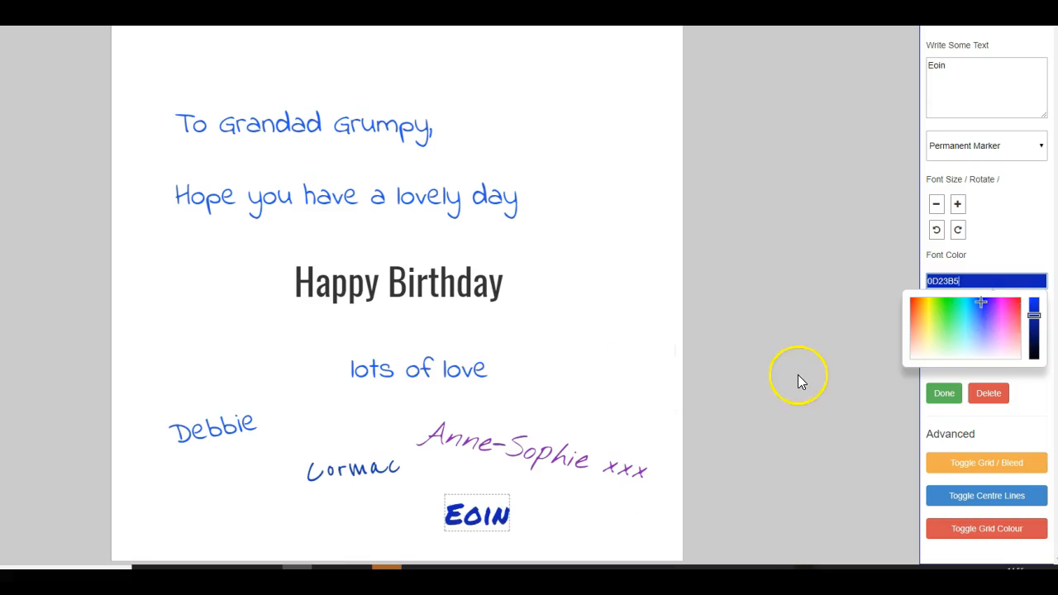
pyautogui.click(947, 394)
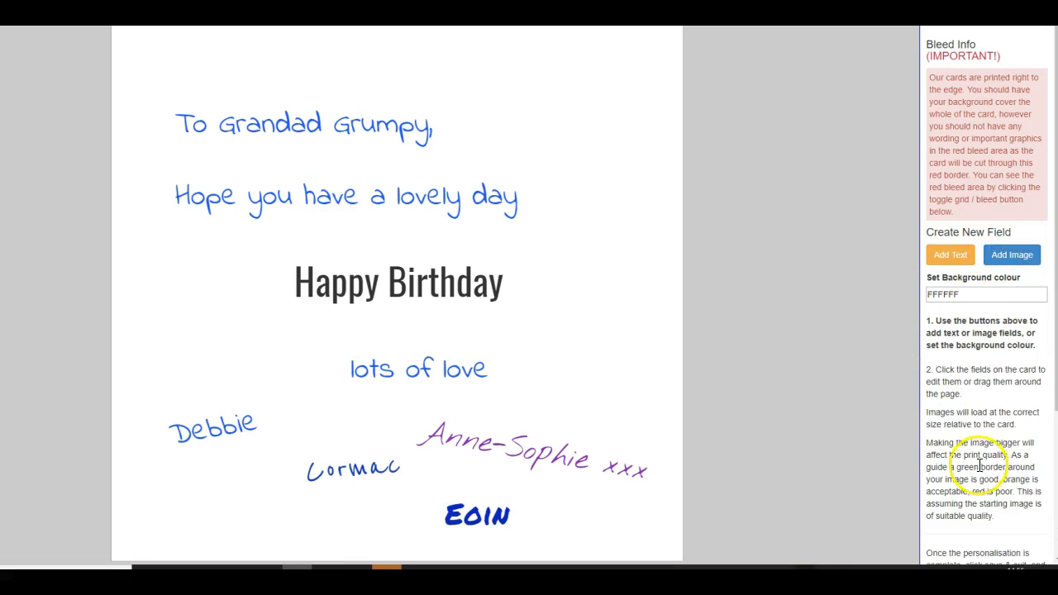
# Step: Save and exit the inside-right page, and open the inside-left page of the card for editing
pyautogui.scroll(-2, 942, 450)
pyautogui.click(939, 437)
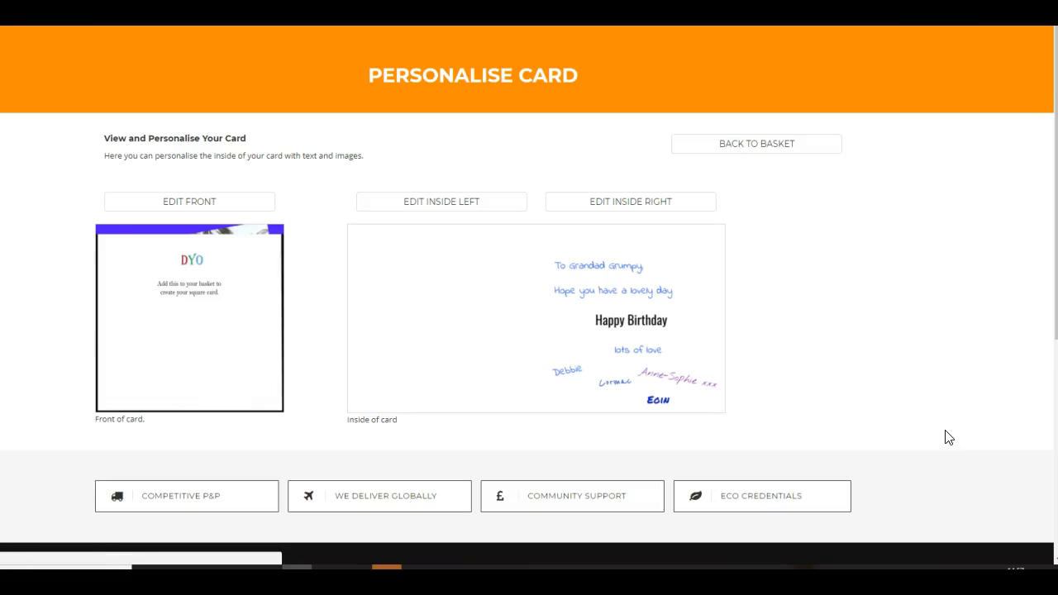
pyautogui.click(423, 204)
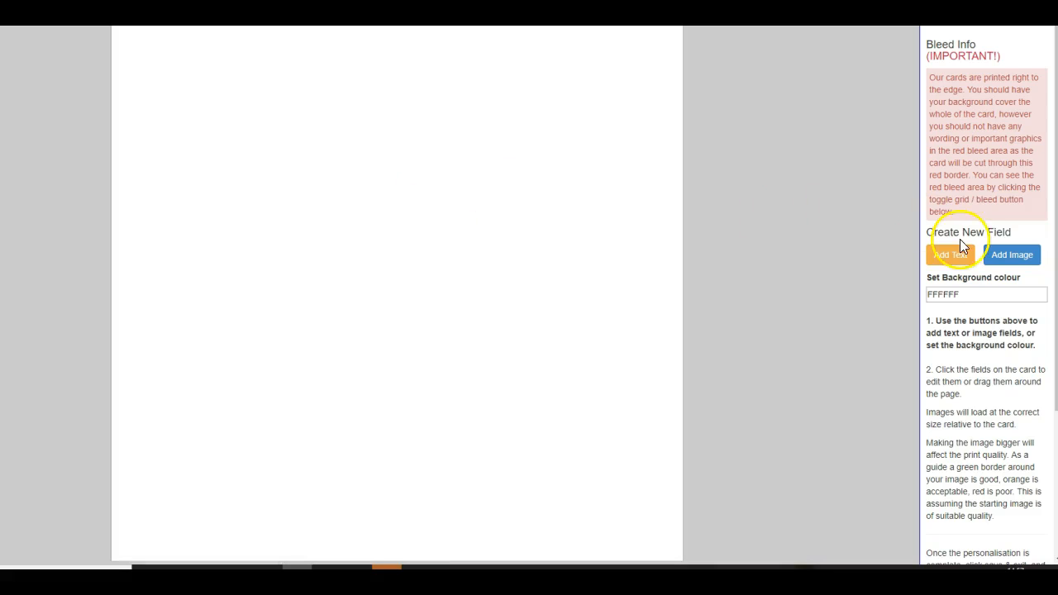
# Step: Add the image LQLJ6716 from the main Dropbox folder to the inside-left page
pyautogui.click(1010, 256)
pyautogui.click(957, 289)
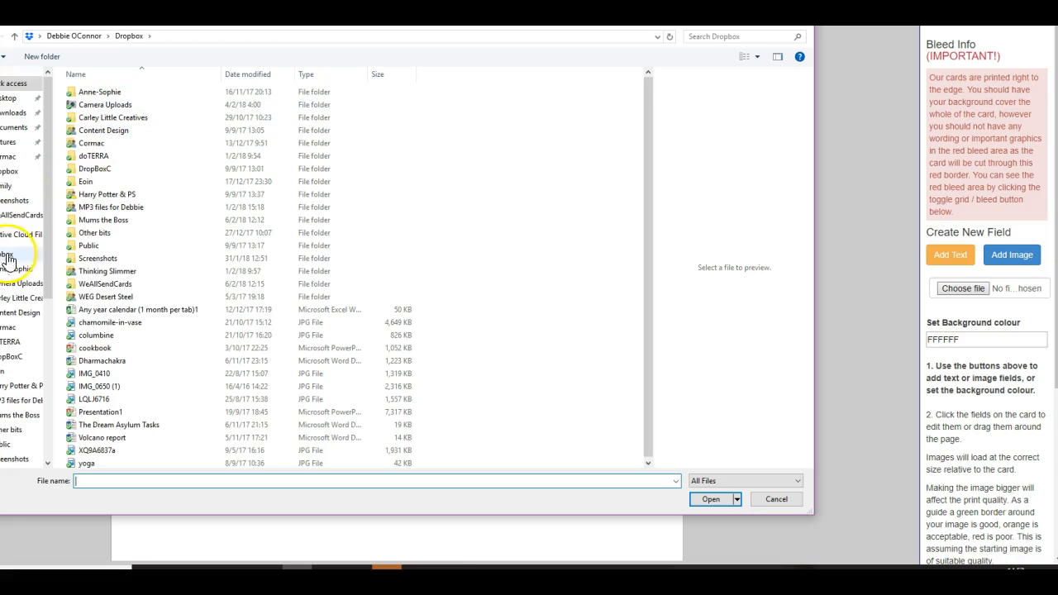
pyautogui.click(16, 215)
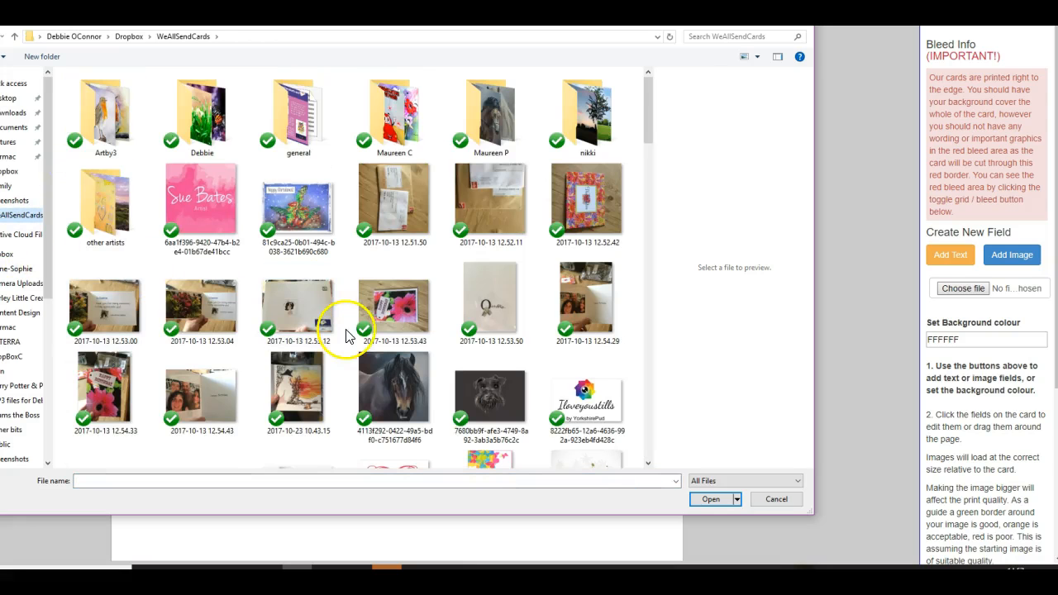
pyautogui.scroll(-15, 366, 329)
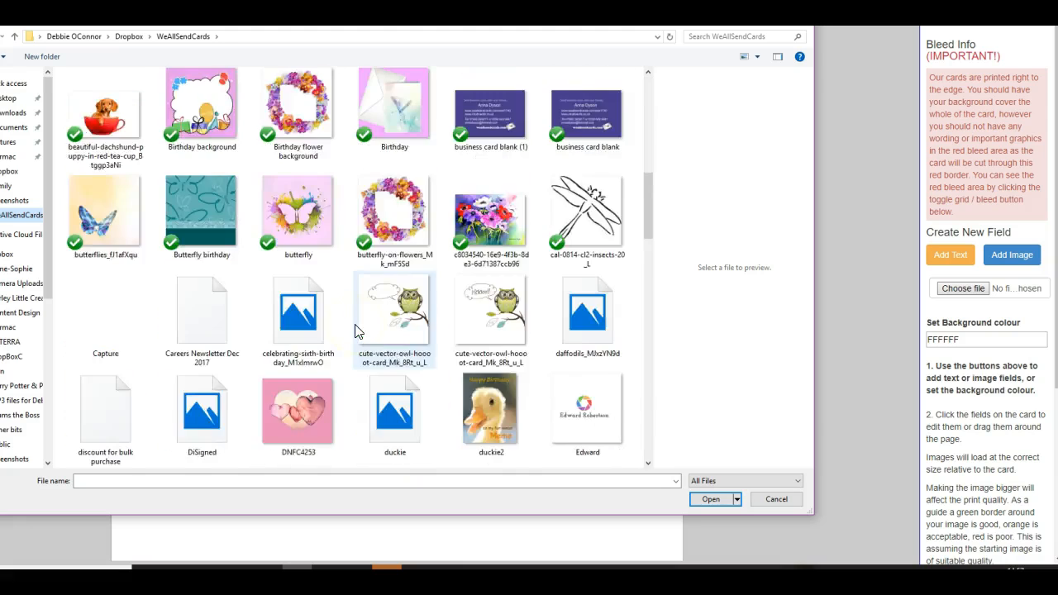
pyautogui.scroll(-10, 355, 324)
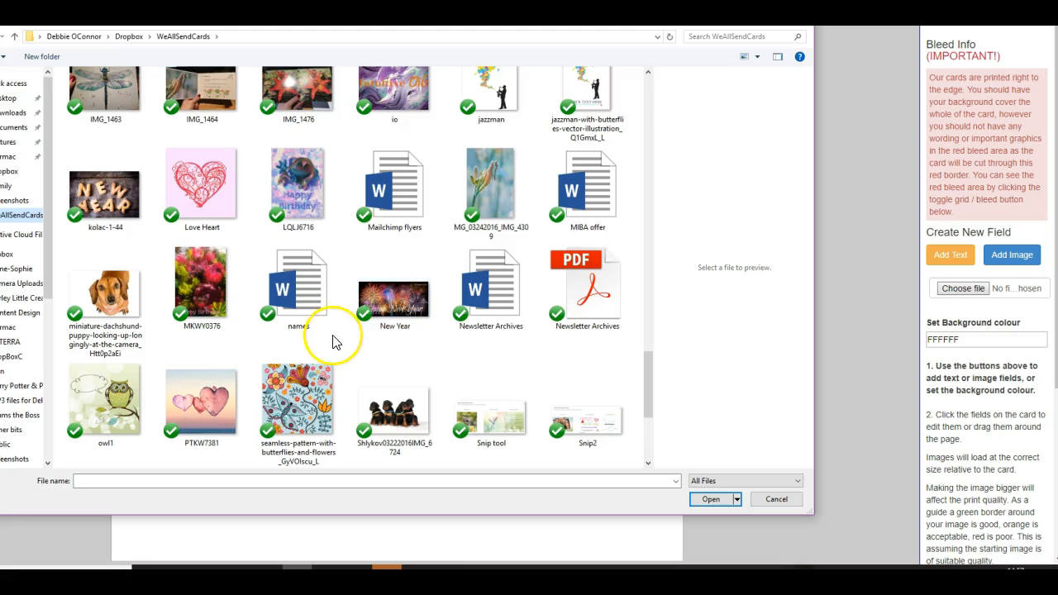
pyautogui.scroll(10, 334, 342)
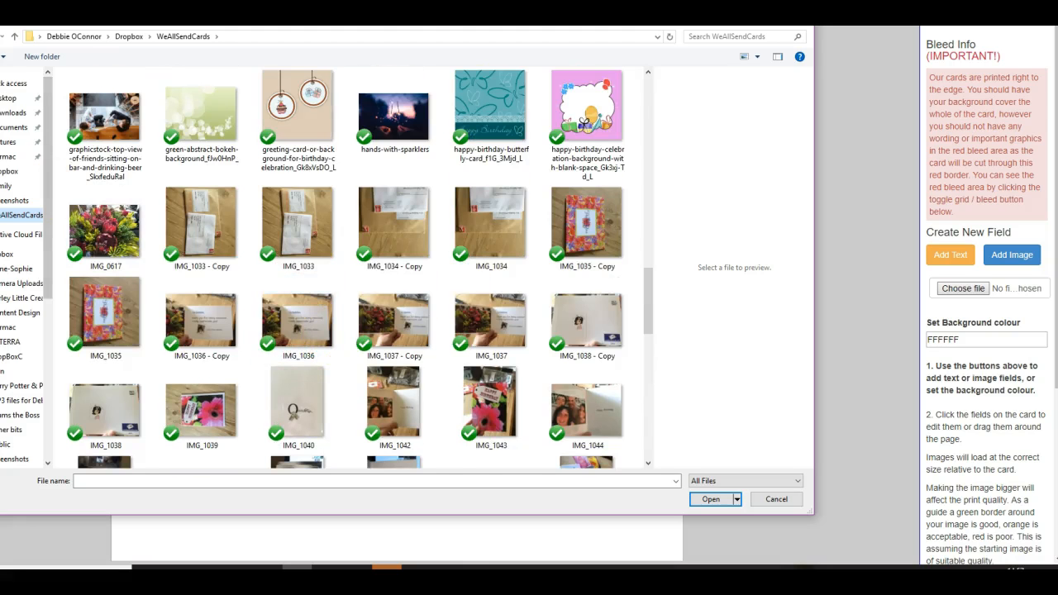
pyautogui.click(8, 253)
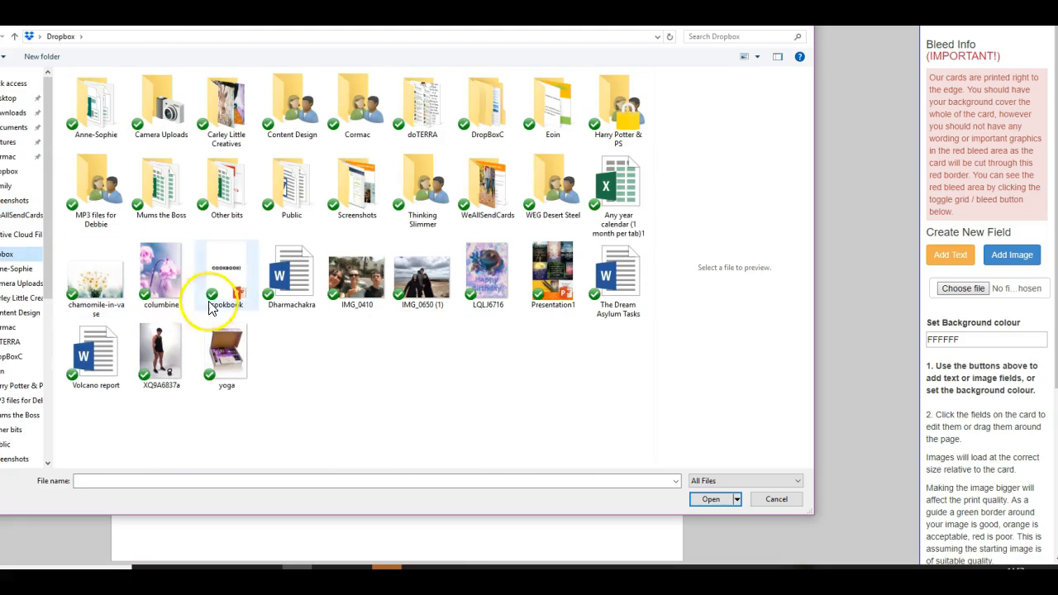
pyautogui.click(483, 270)
pyautogui.doubleClick(483, 270)
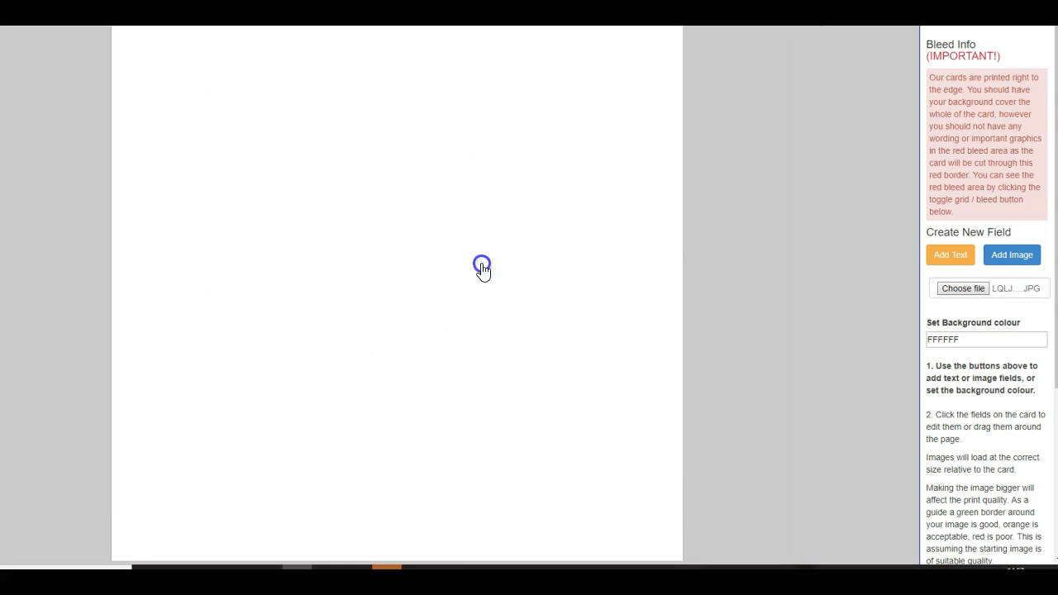
pyautogui.click(482, 338)
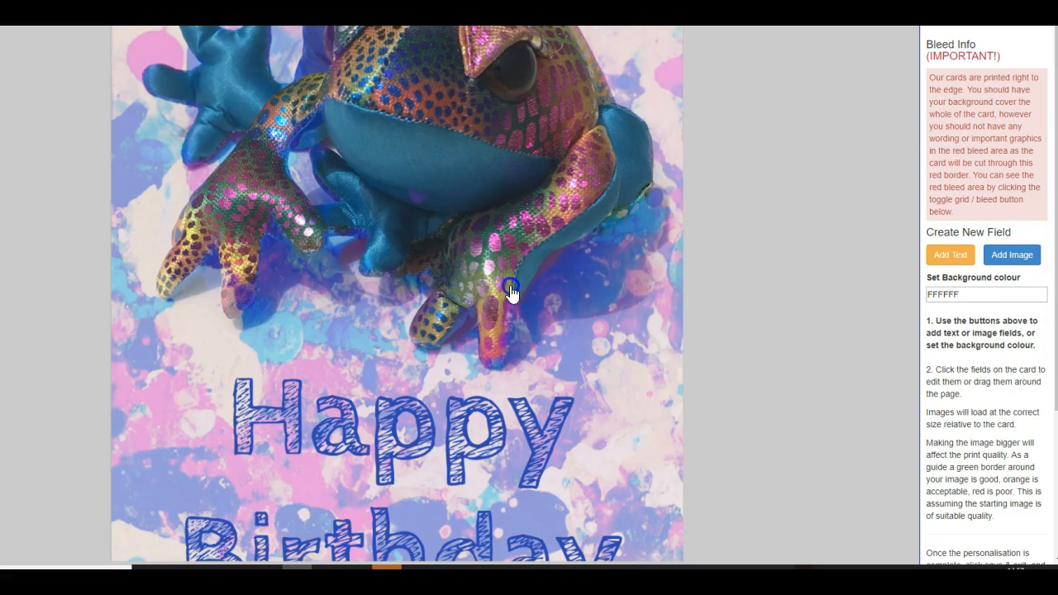
# Step: Shrink the frog image until it fits within the page and move it slightly down, keeping it roughly centred
pyautogui.click(510, 289)
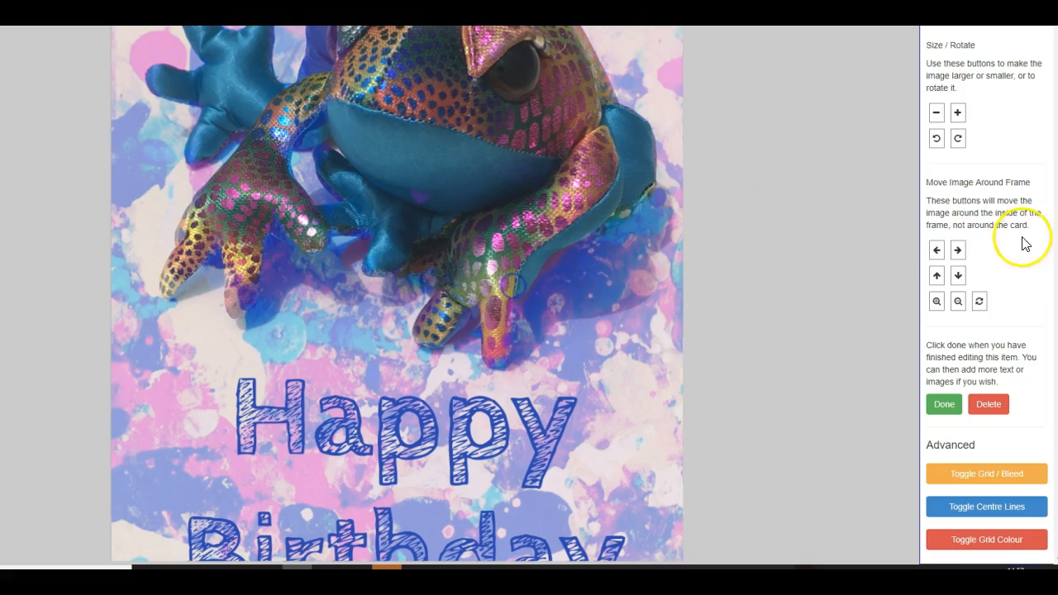
pyautogui.click(936, 115)
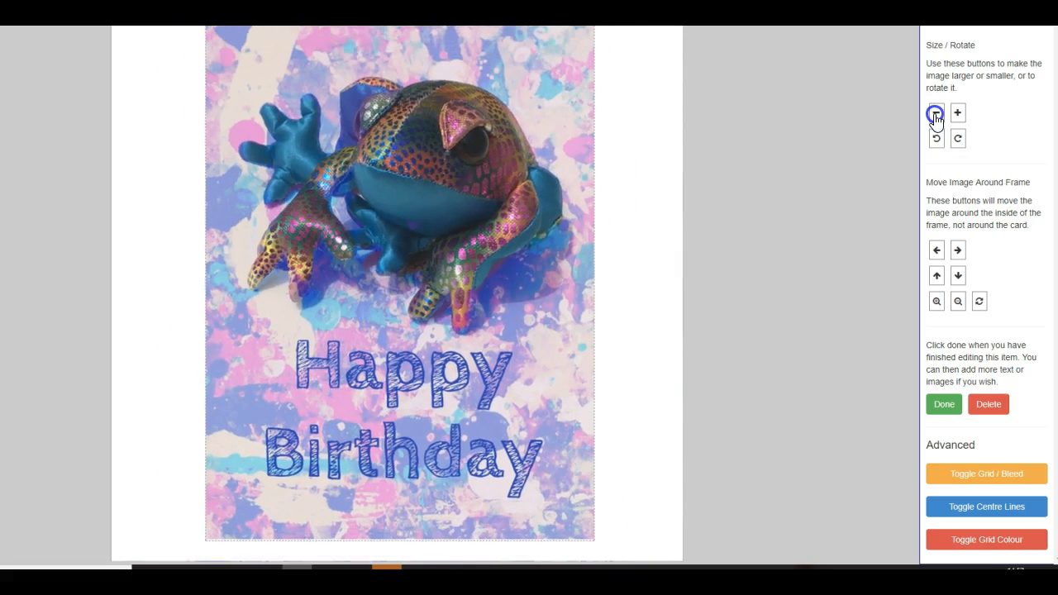
pyautogui.moveTo(402, 300)
pyautogui.mouseDown()
pyautogui.moveTo(402, 328)
pyautogui.moveTo(416, 306)
pyautogui.mouseUp()
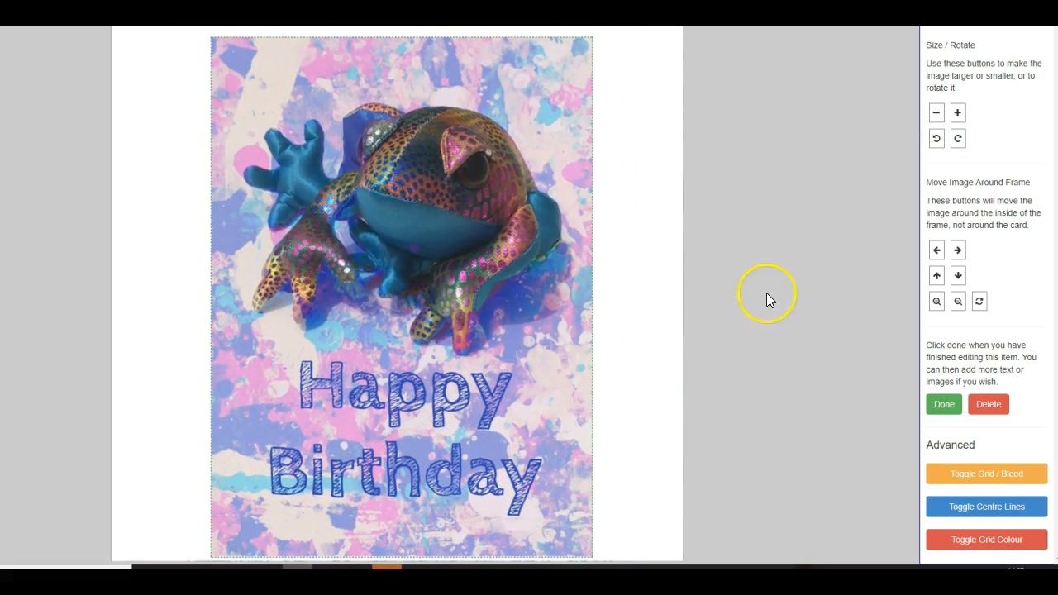
pyautogui.click(941, 404)
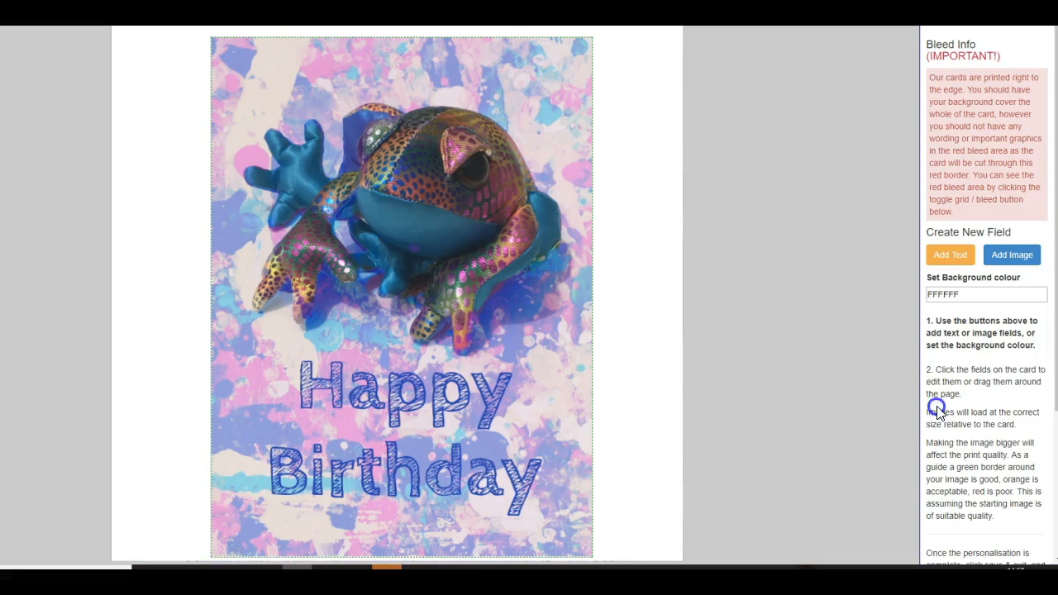
# Step: Save and exit the inside-left page, and return to the basket
pyautogui.scroll(-3, 956, 397)
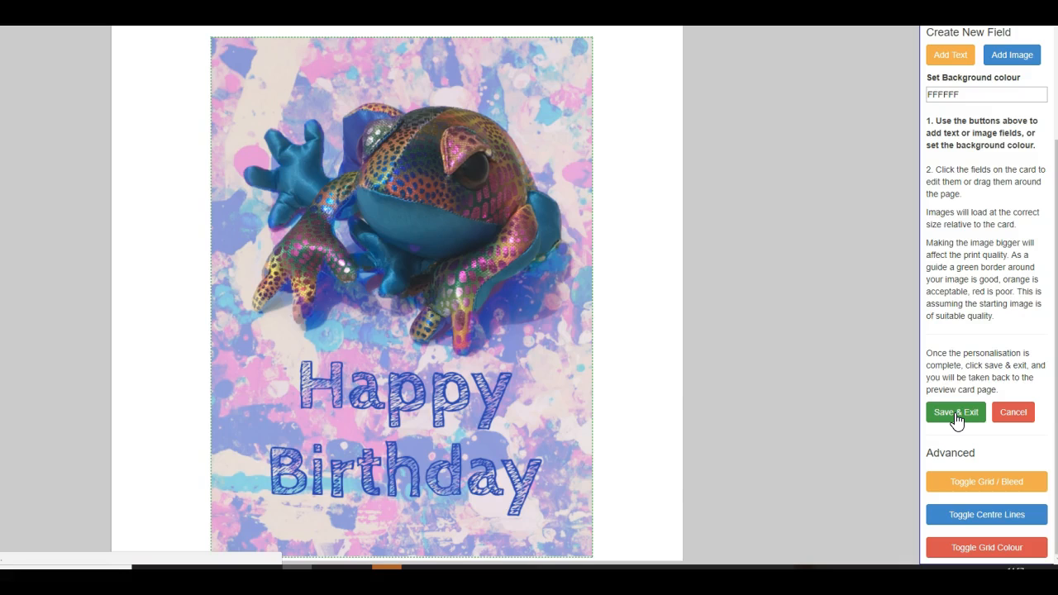
pyautogui.click(956, 412)
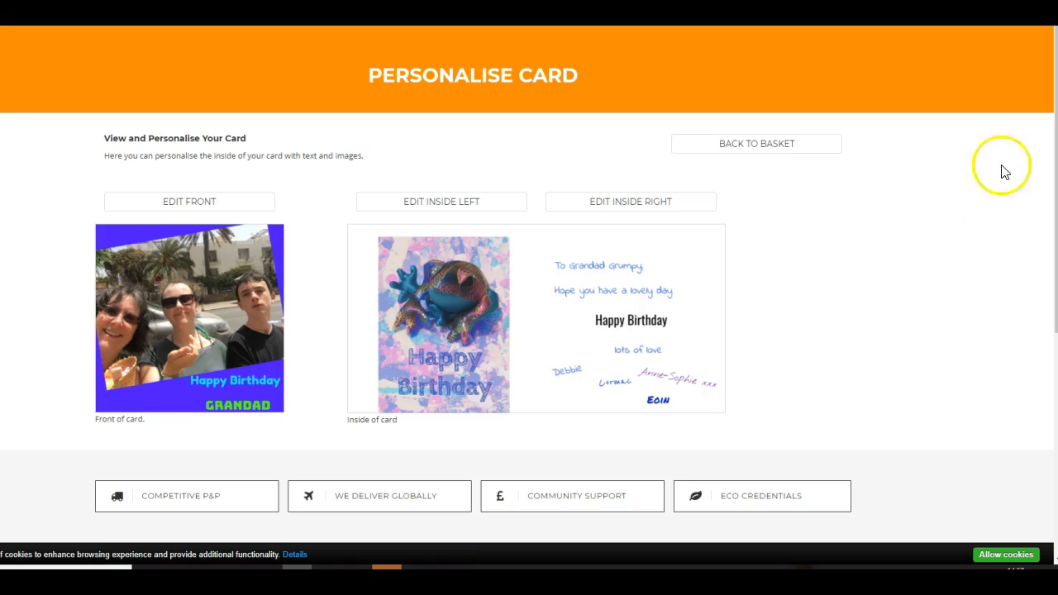
pyautogui.click(756, 147)
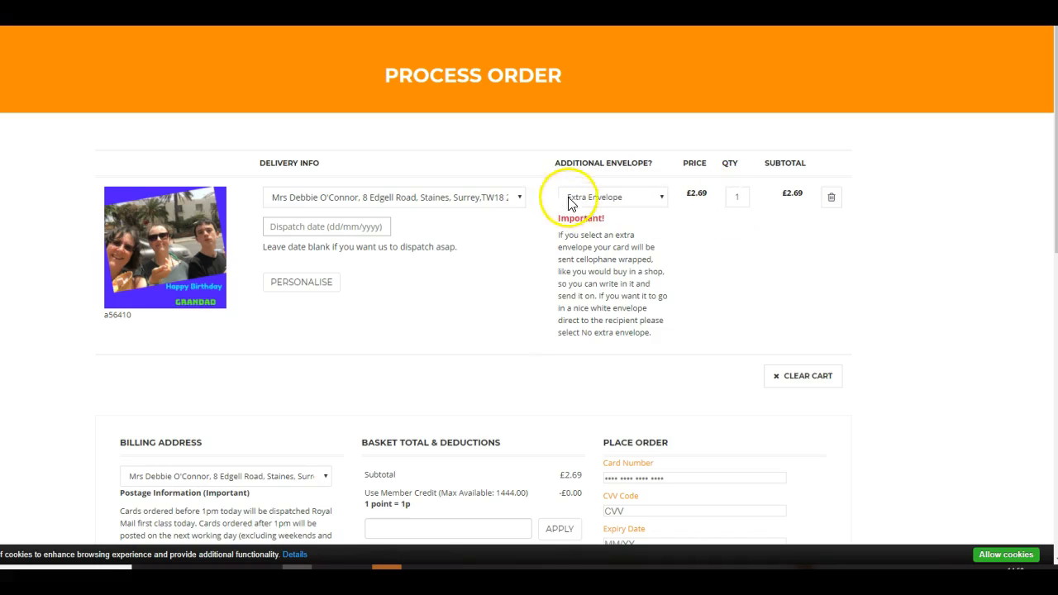
# Step: Review the additional envelope choices, delivery details, billing address, basket deductions and payment section of the order
pyautogui.click(662, 200)
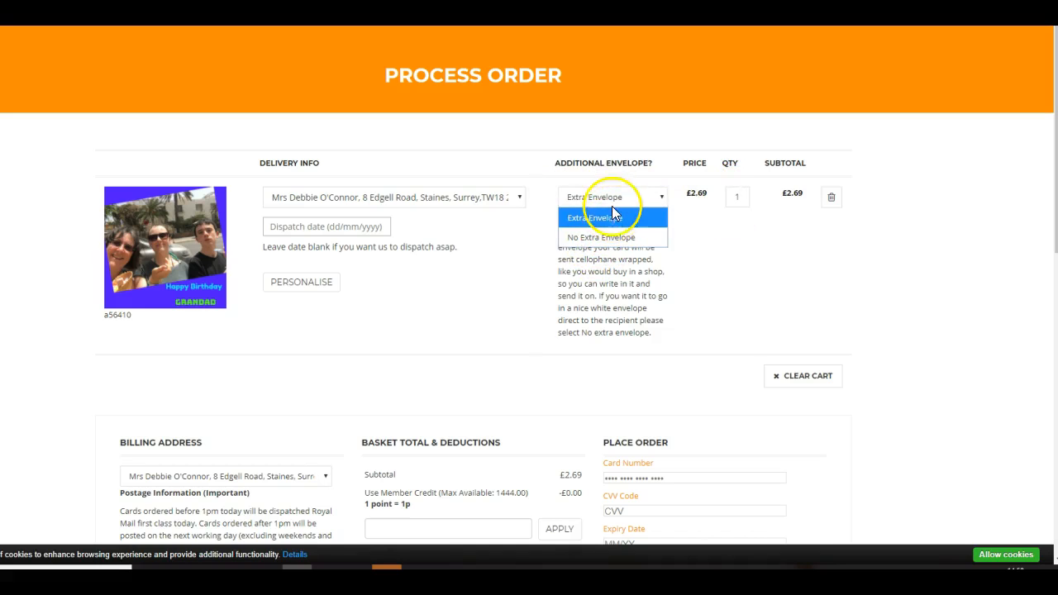
pyautogui.click(723, 238)
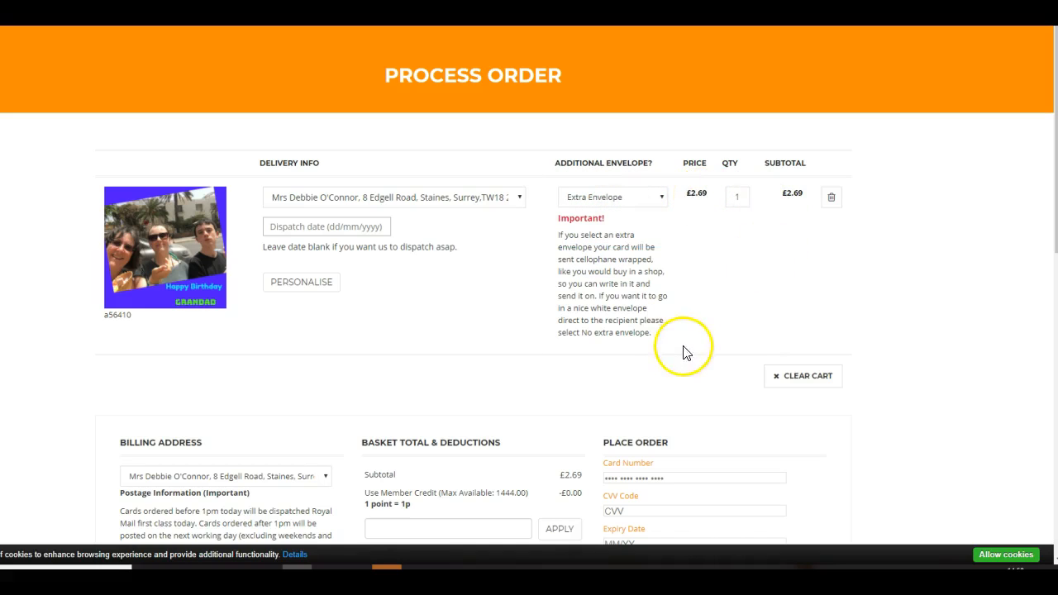
pyautogui.scroll(-2, 677, 338)
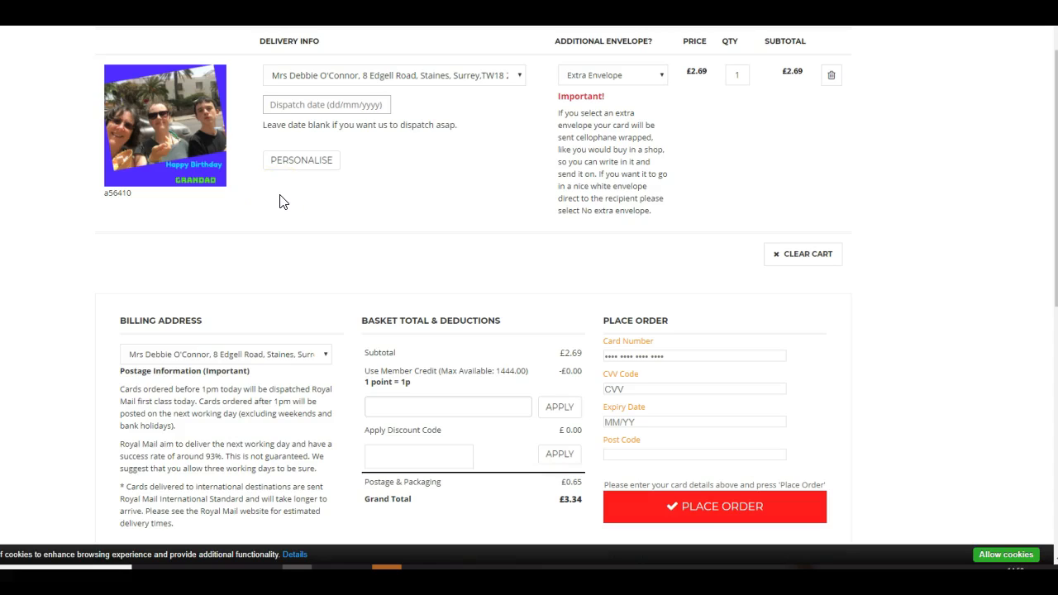
pyautogui.scroll(2, 347, 295)
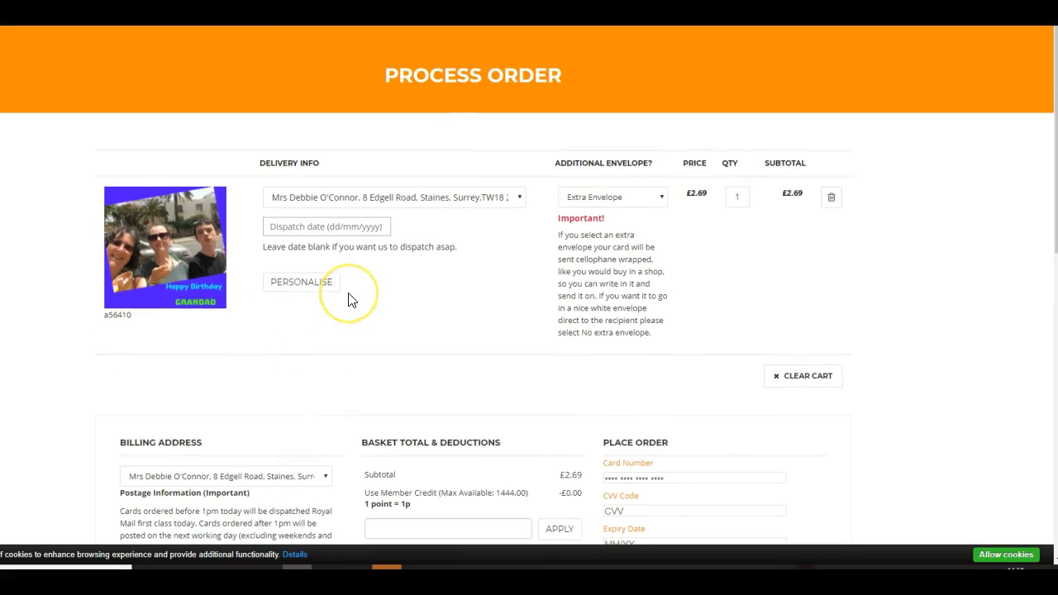
pyautogui.scroll(-5, 347, 299)
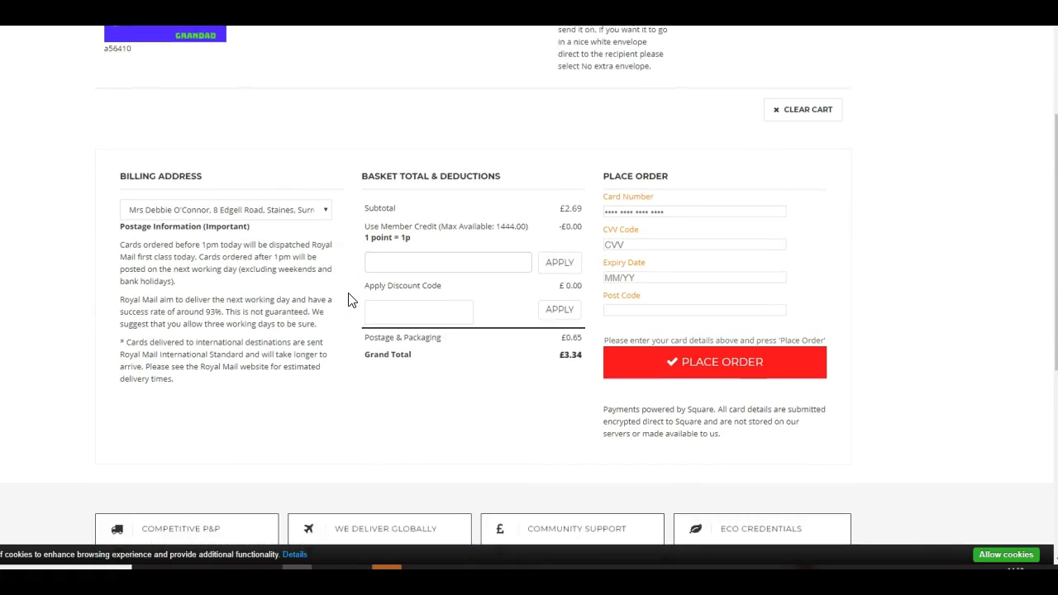